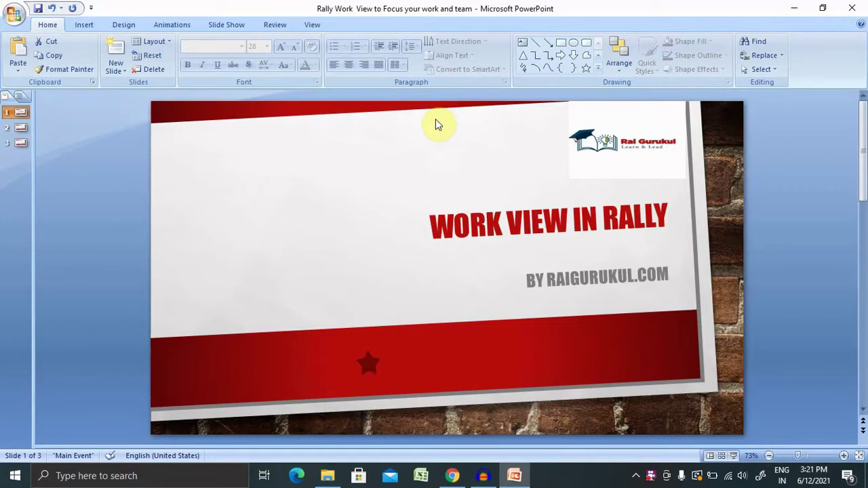
# - Show slide 2, the Agenda slide on creating and saving a Work View
pyautogui.click(21, 129)
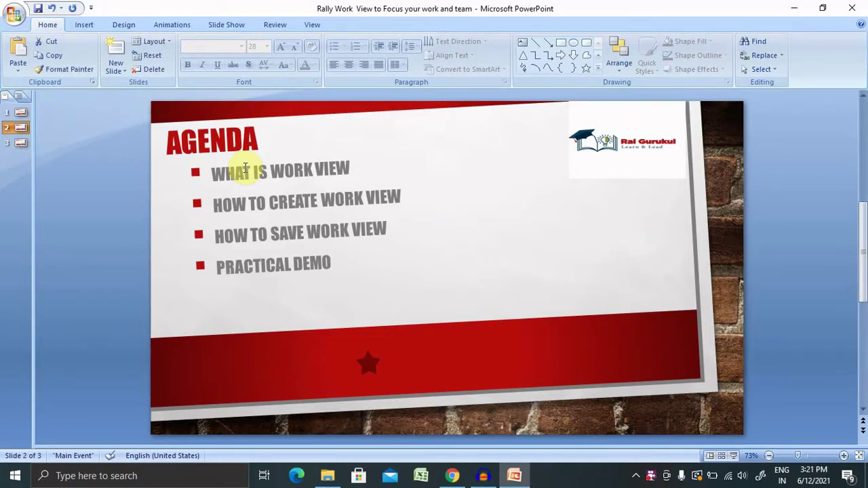
# - In Chrome's Rally, go to Plan > Work Views for Demo_Project
pyautogui.click(452, 476)
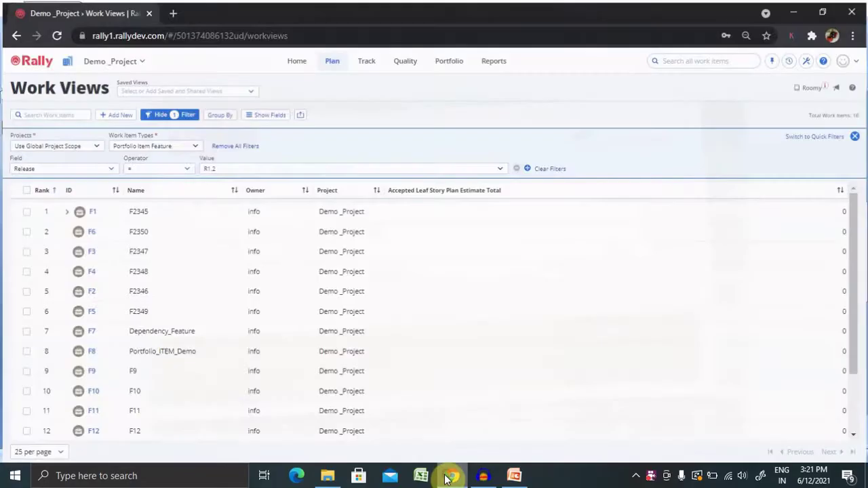
pyautogui.click(299, 62)
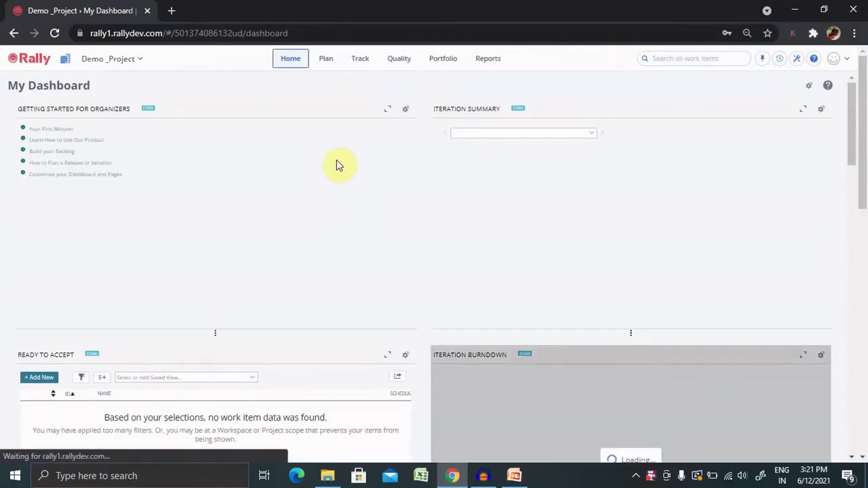
pyautogui.click(330, 63)
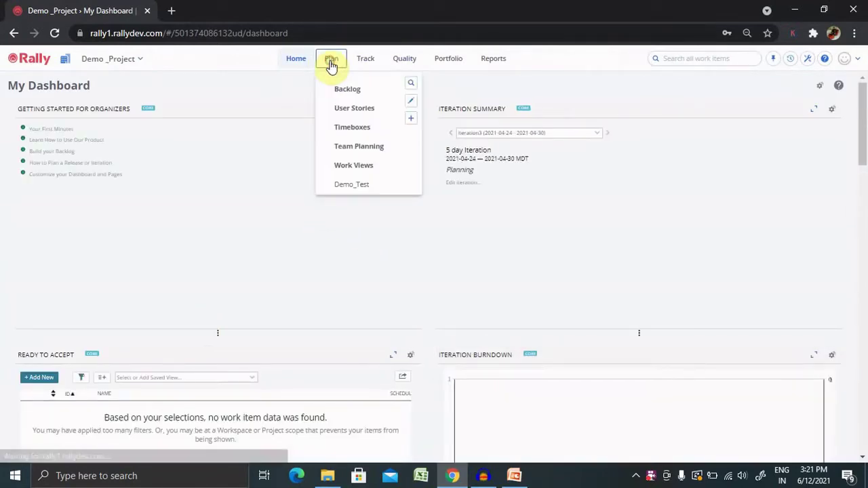
pyautogui.click(354, 166)
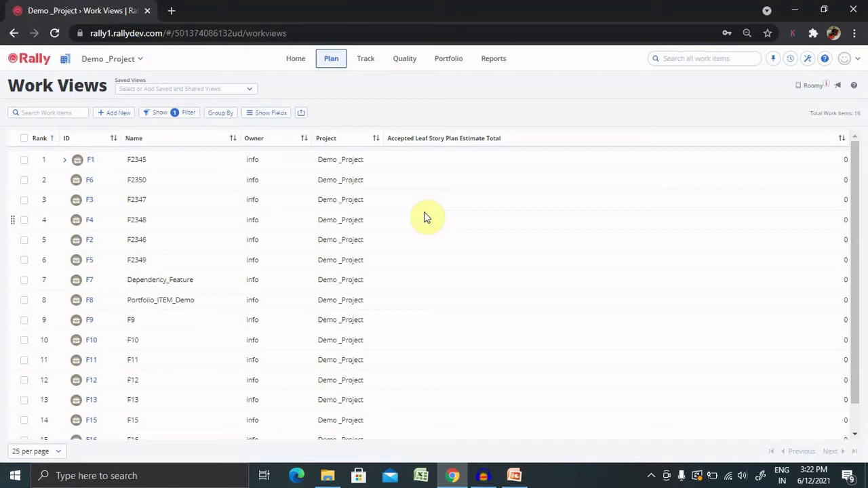
# - Clear the current Work View using Clear View in the Saved Views list
pyautogui.click(246, 91)
pyautogui.click(372, 101)
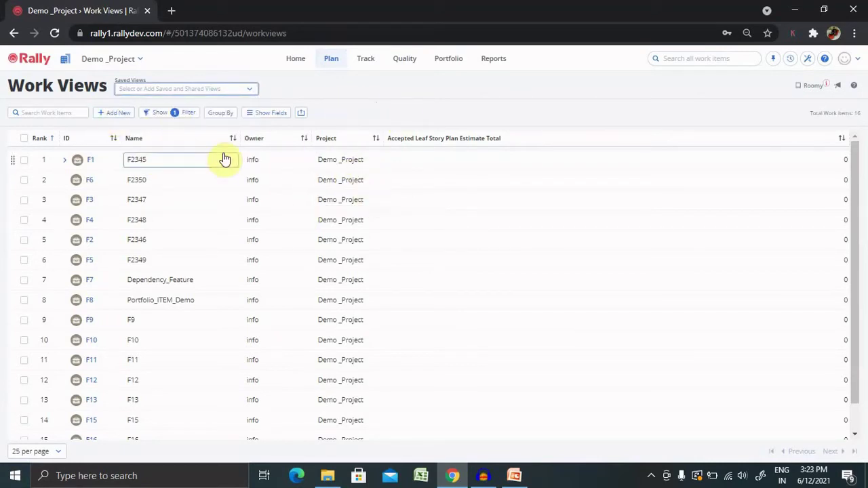
pyautogui.click(251, 95)
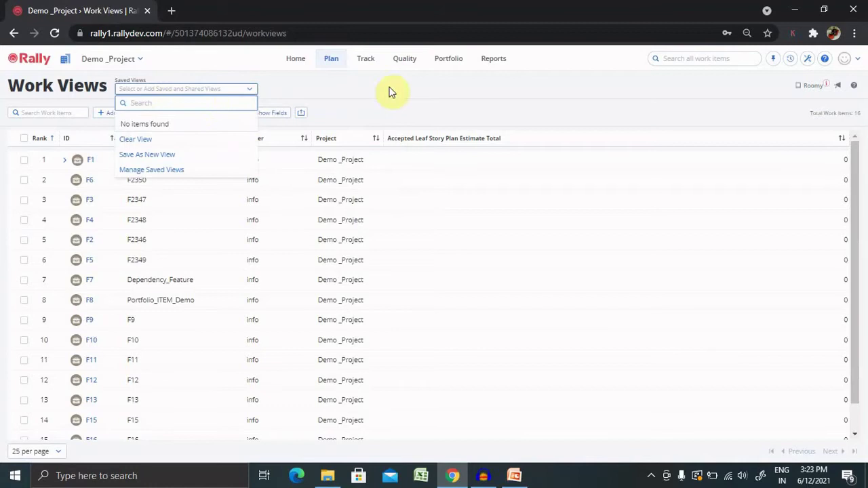
pyautogui.click(412, 91)
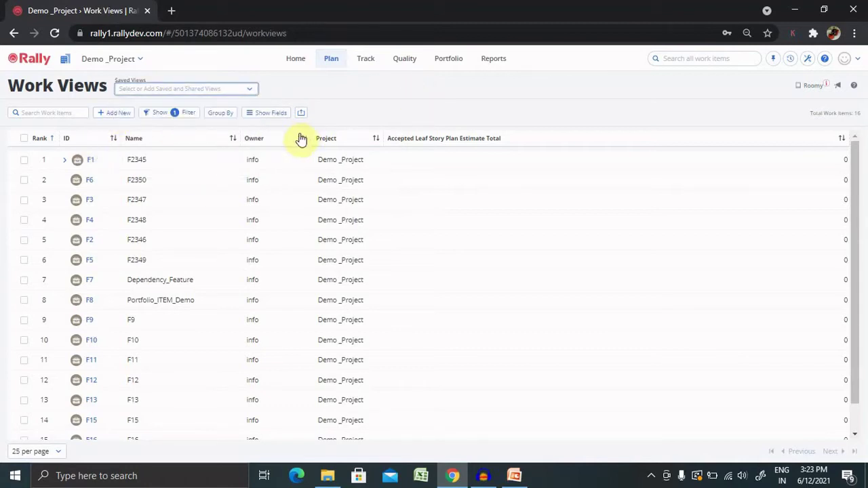
pyautogui.click(198, 89)
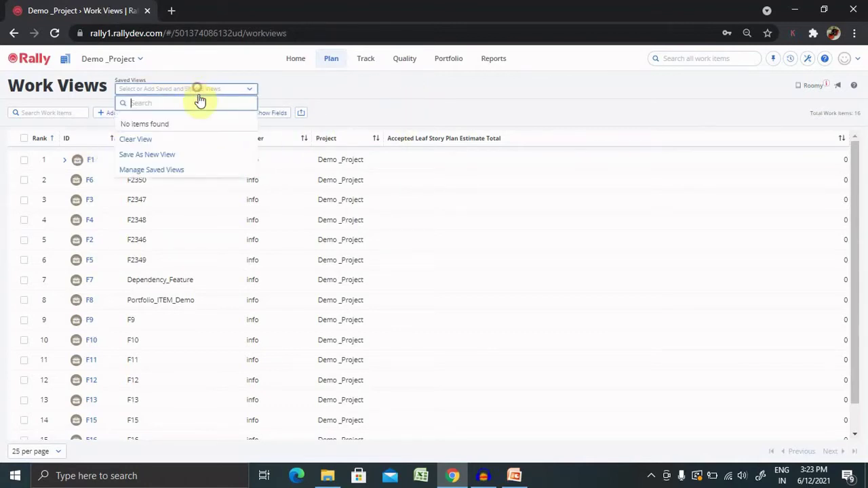
pyautogui.click(145, 139)
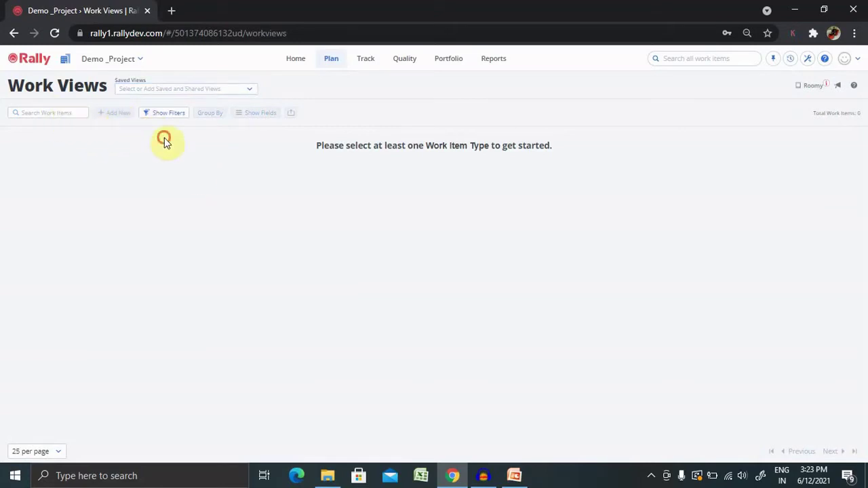
pyautogui.click(243, 91)
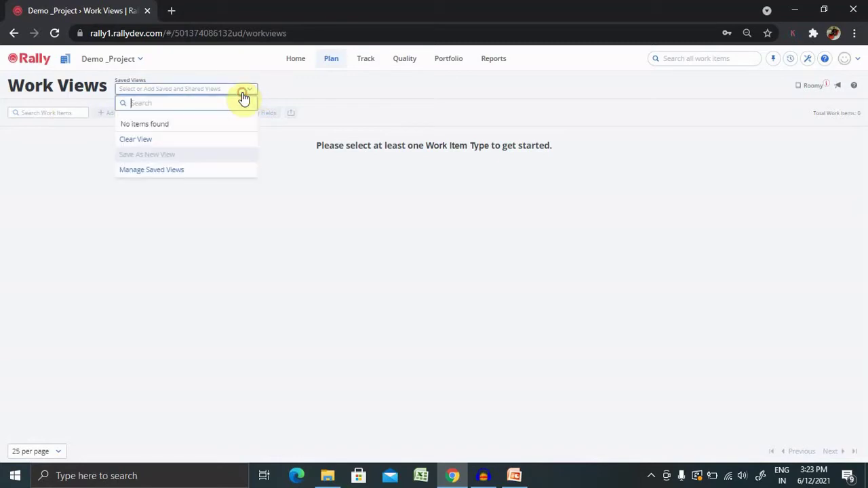
pyautogui.click(133, 141)
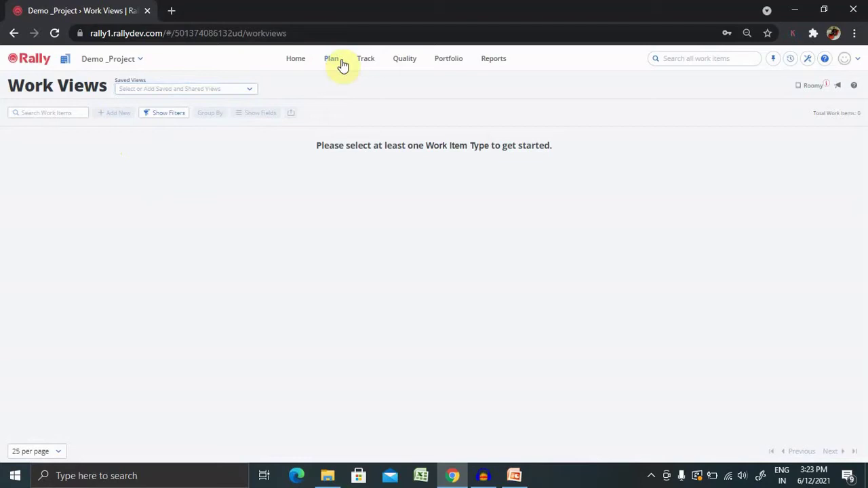
# - Reopen Plan > Work Views and reload the page so it starts empty
pyautogui.moveTo(341, 63)
pyautogui.click(351, 165)
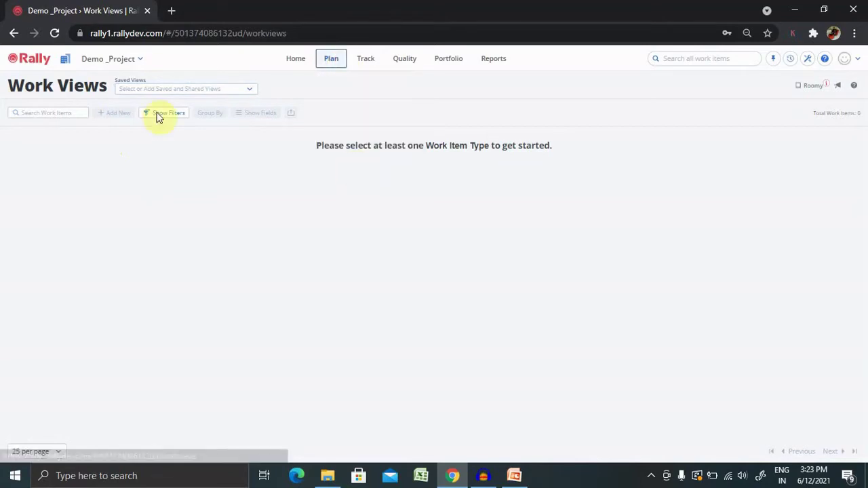
pyautogui.click(53, 35)
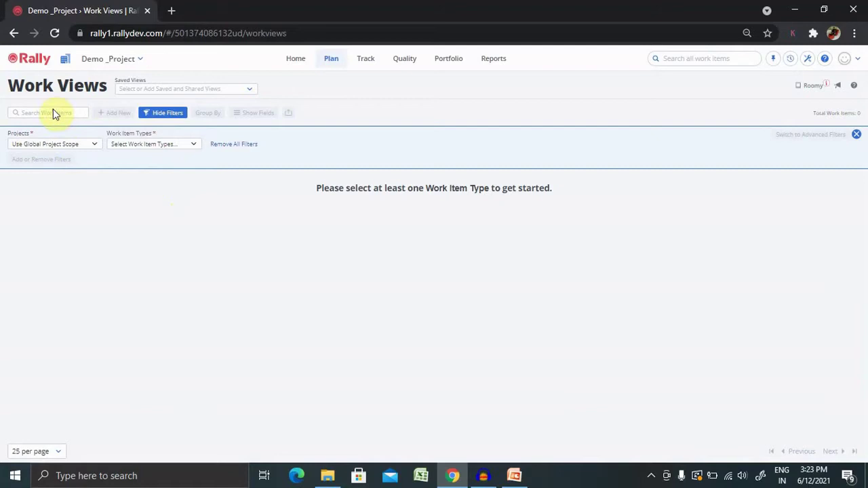
# - Set the project scope through Browse All Projects
pyautogui.click(89, 150)
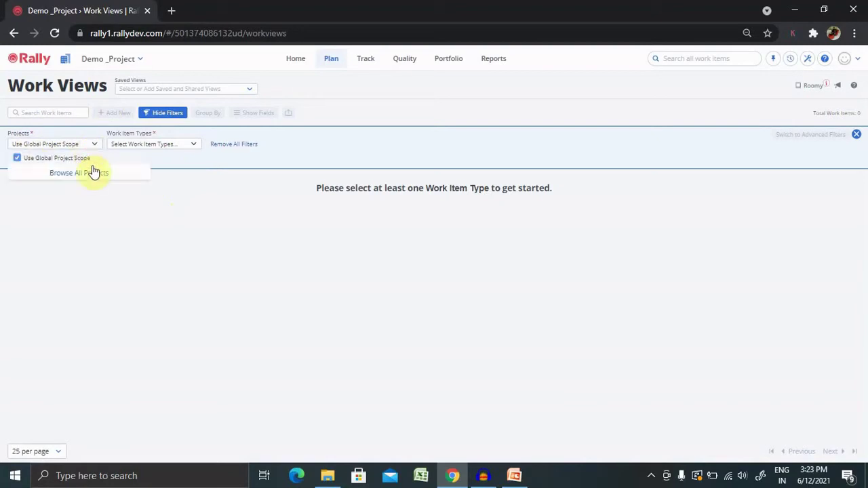
pyautogui.click(80, 175)
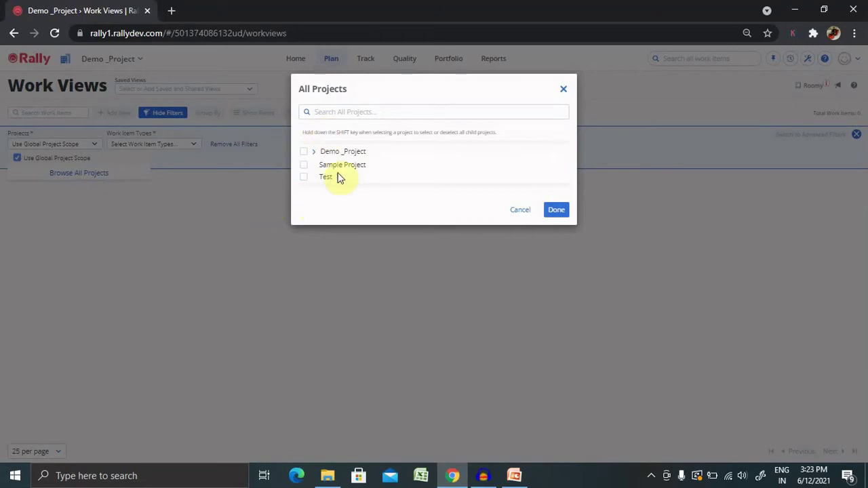
pyautogui.click(556, 211)
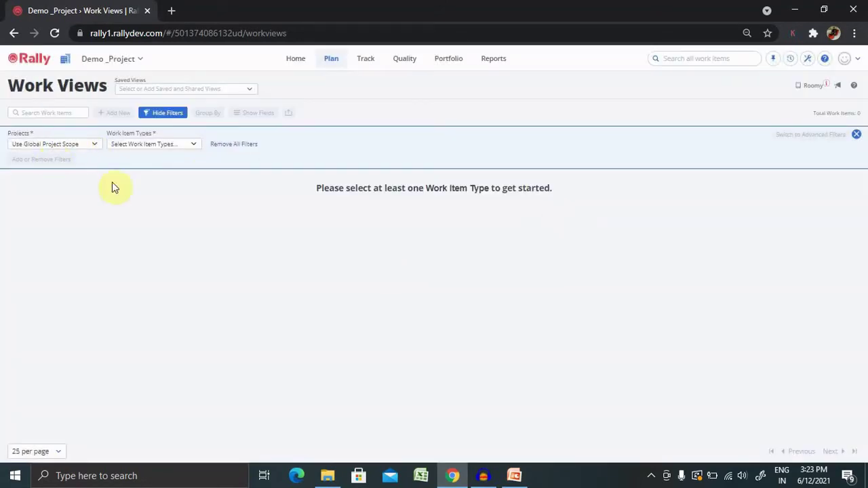
# - Choose Portfolio Item Feature as the work item type and sort by ascending Rank
pyautogui.click(155, 146)
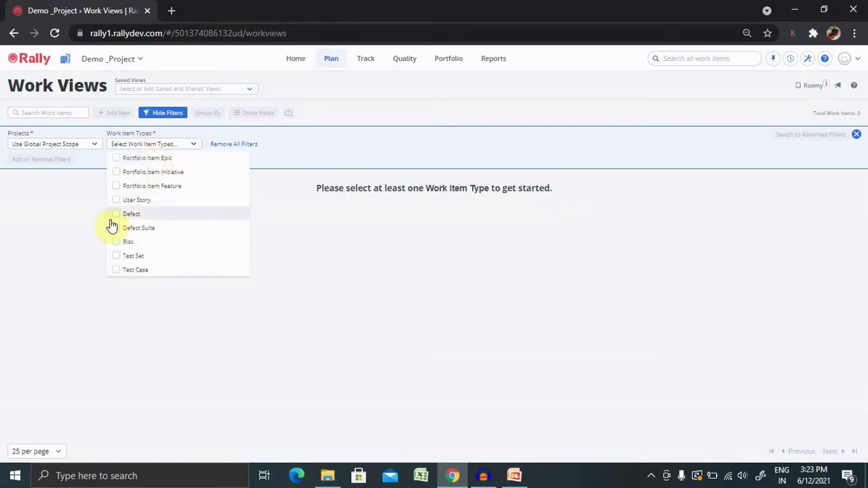
pyautogui.click(120, 189)
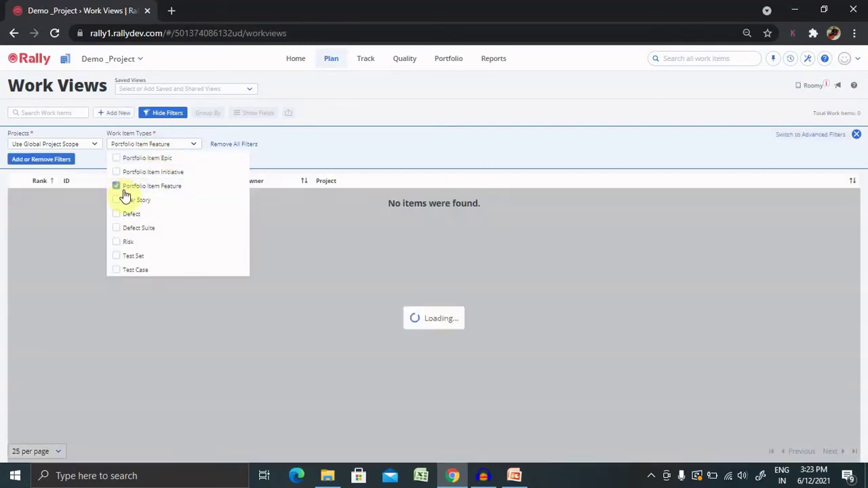
pyautogui.click(444, 139)
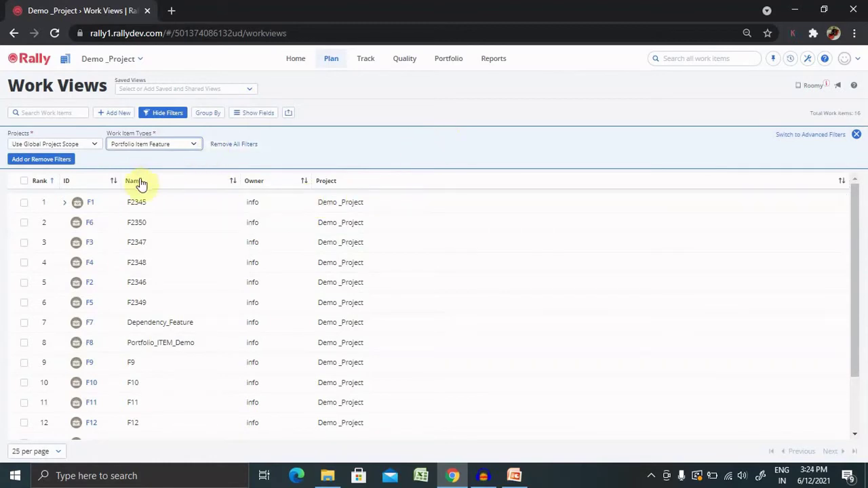
pyautogui.click(40, 182)
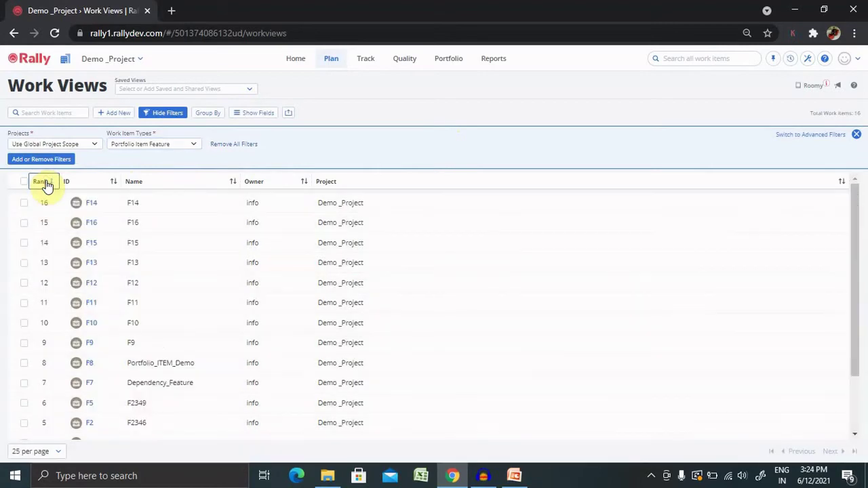
pyautogui.click(45, 183)
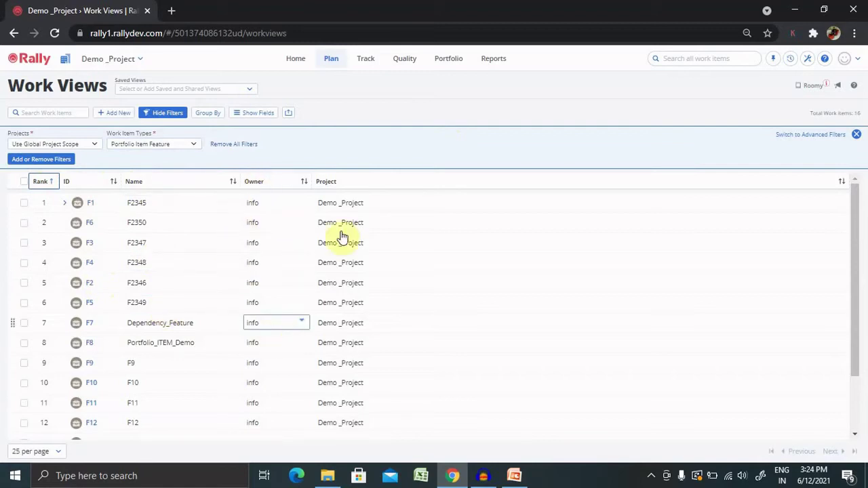
# - Add the Preliminary Estimate Value column to the feature table
pyautogui.click(251, 113)
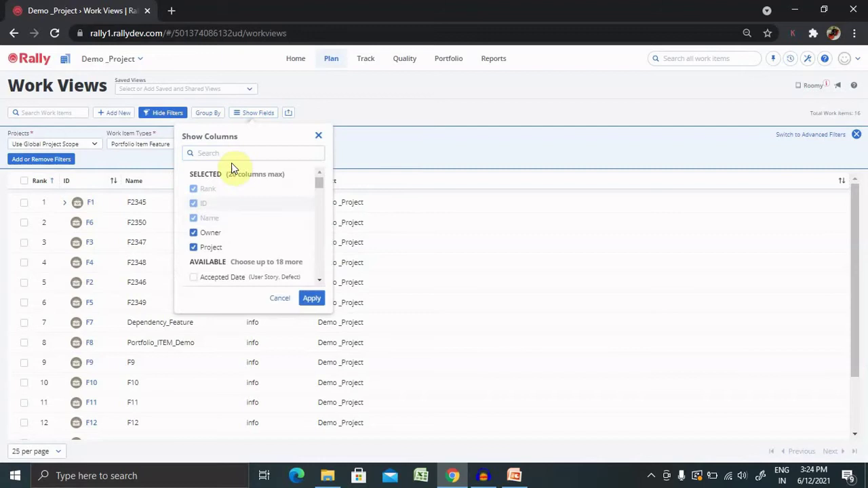
pyautogui.moveTo(317, 186); pyautogui.dragTo(272, 169)
pyautogui.click(267, 155)
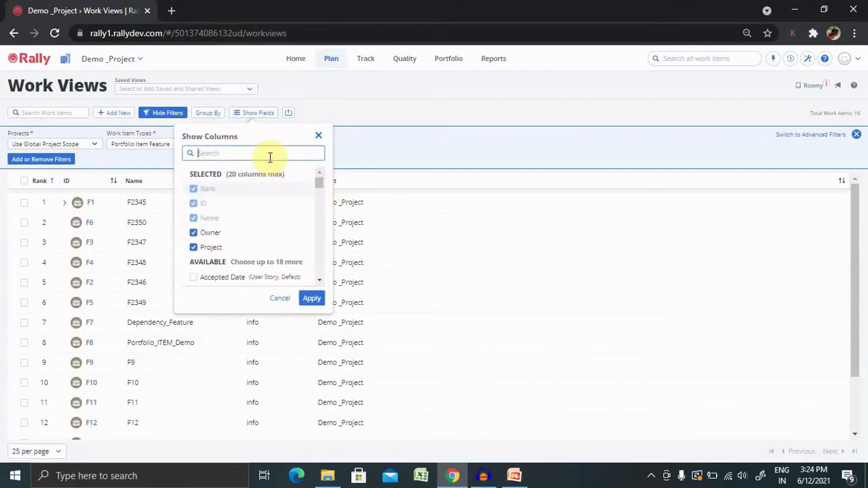
pyautogui.write('pre')
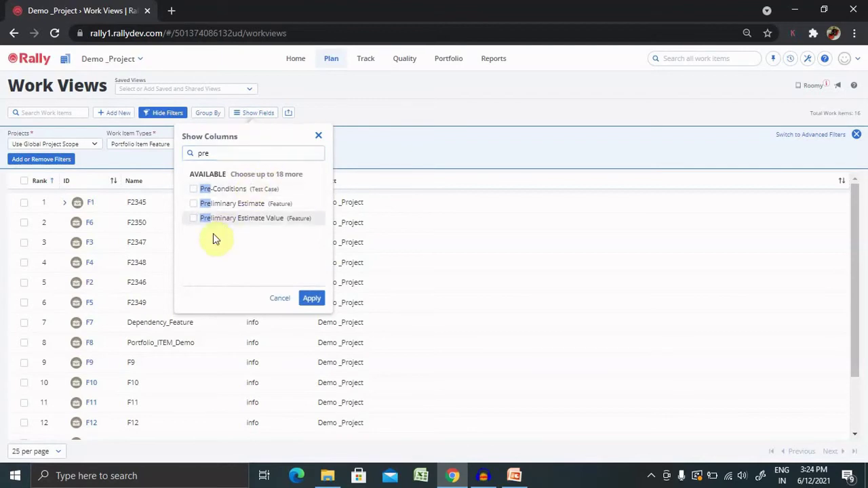
pyautogui.click(189, 219)
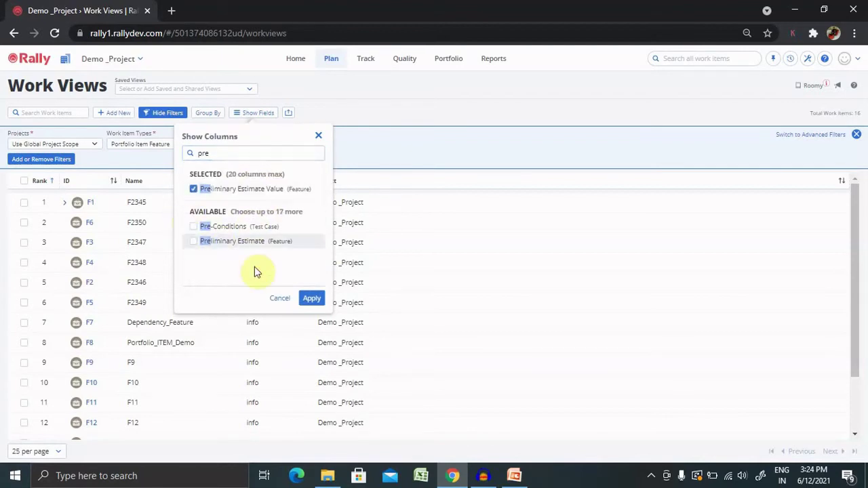
pyautogui.click(306, 301)
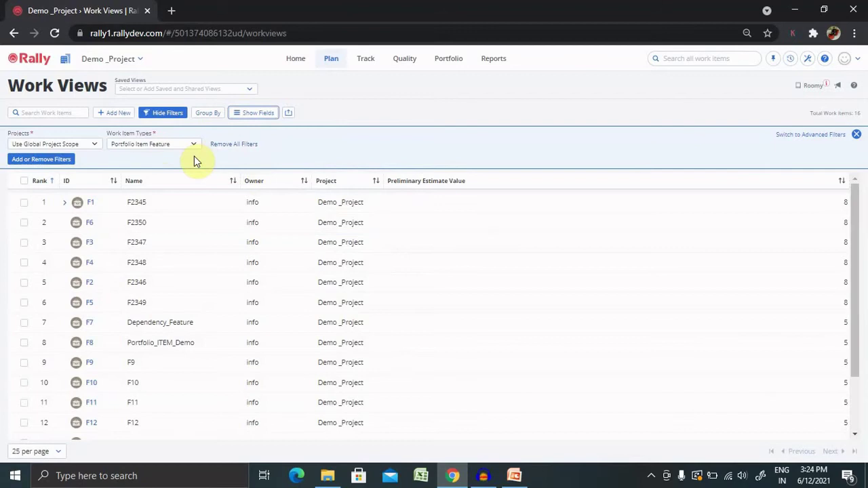
# - Add the Release column, showing R1.2 for the features
pyautogui.click(255, 115)
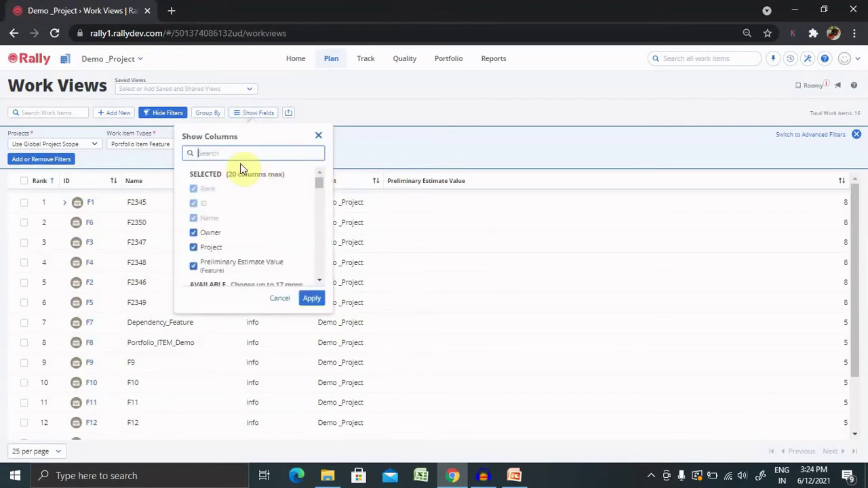
pyautogui.write('rele')
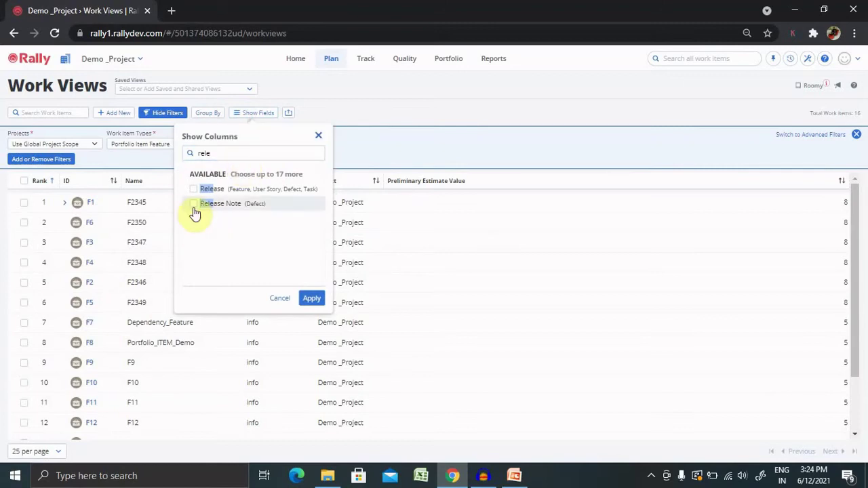
pyautogui.click(193, 190)
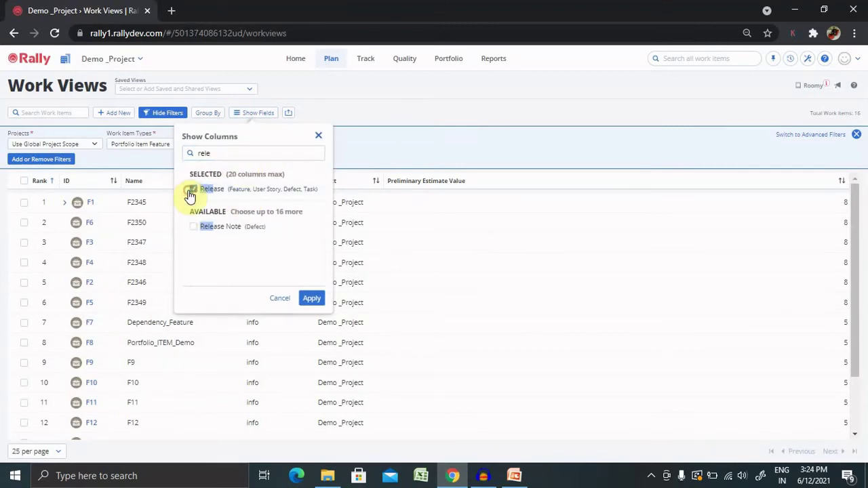
pyautogui.click(314, 299)
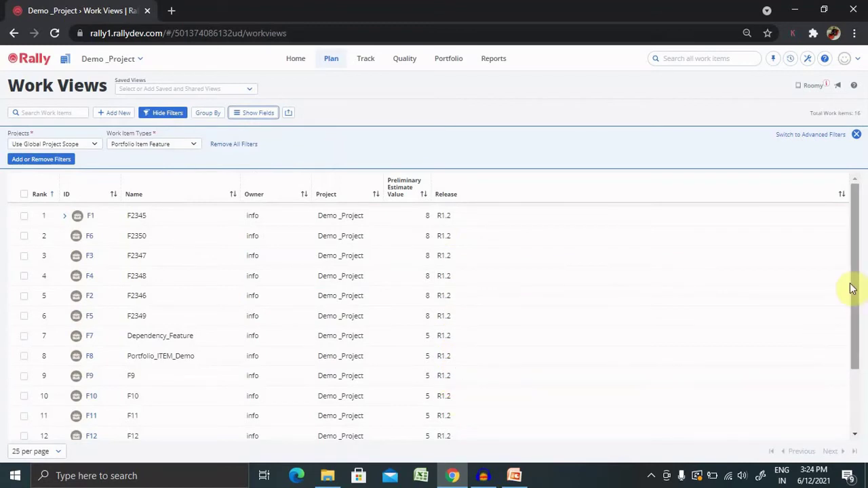
pyautogui.moveTo(856, 286); pyautogui.dragTo(853, 252)
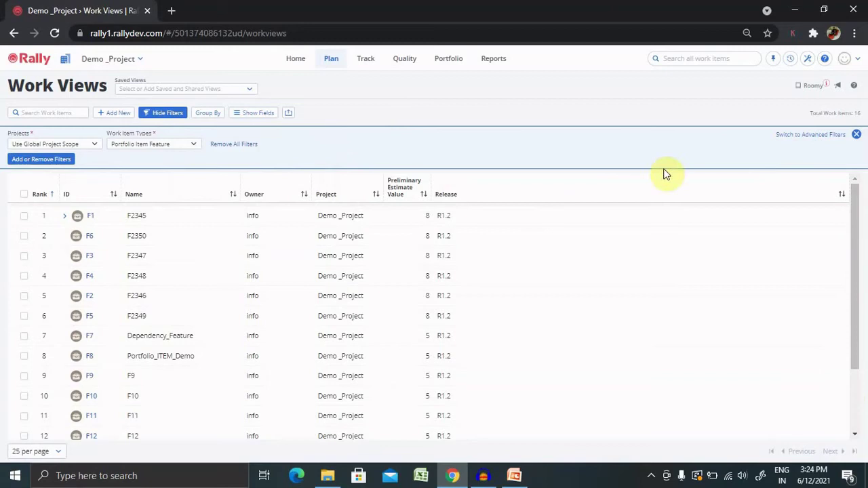
# - Add a Release filter set to R1.2 and switch to advanced filters
pyautogui.click(40, 162)
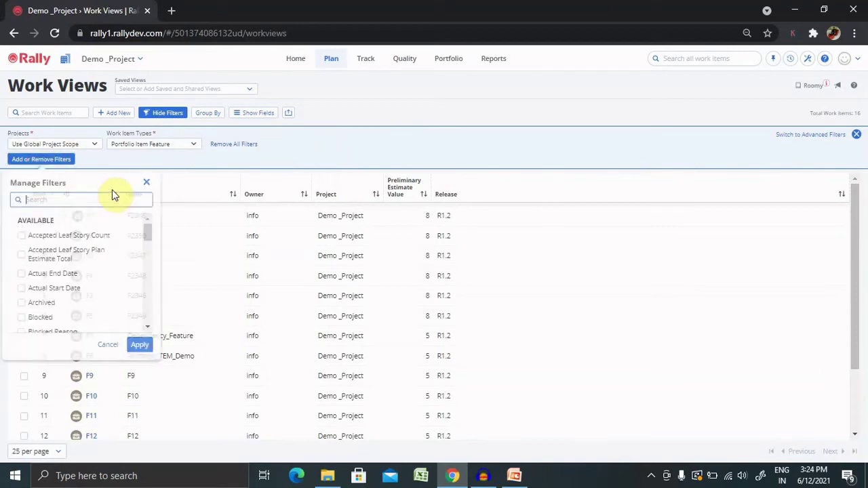
pyautogui.write('Rele')
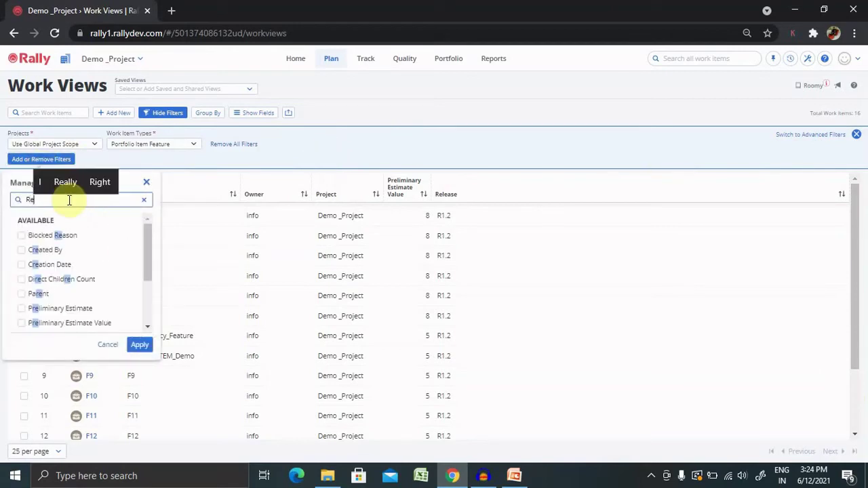
pyautogui.click(21, 236)
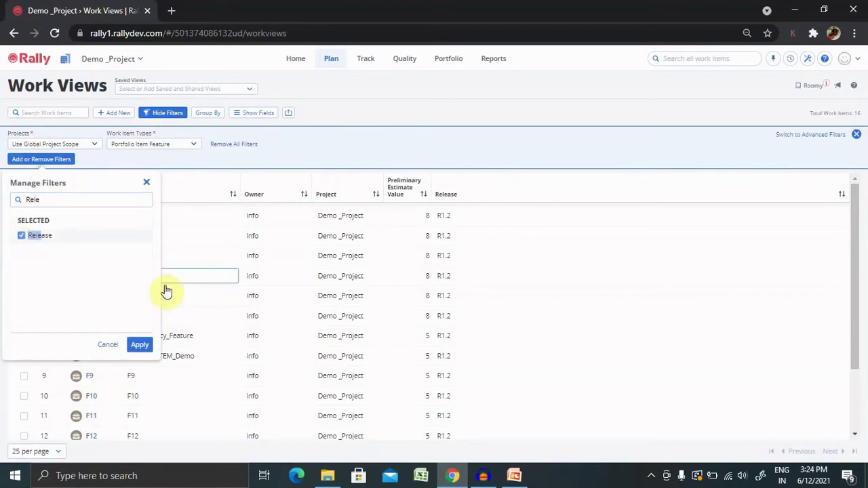
pyautogui.click(140, 346)
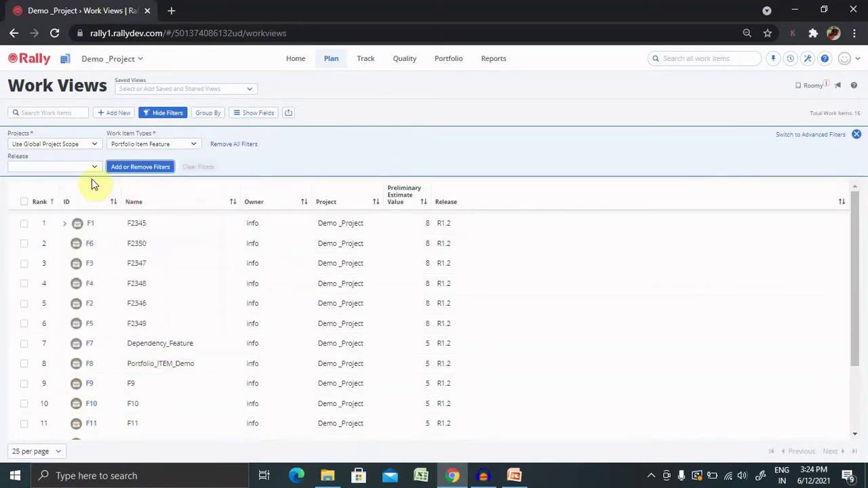
pyautogui.click(94, 170)
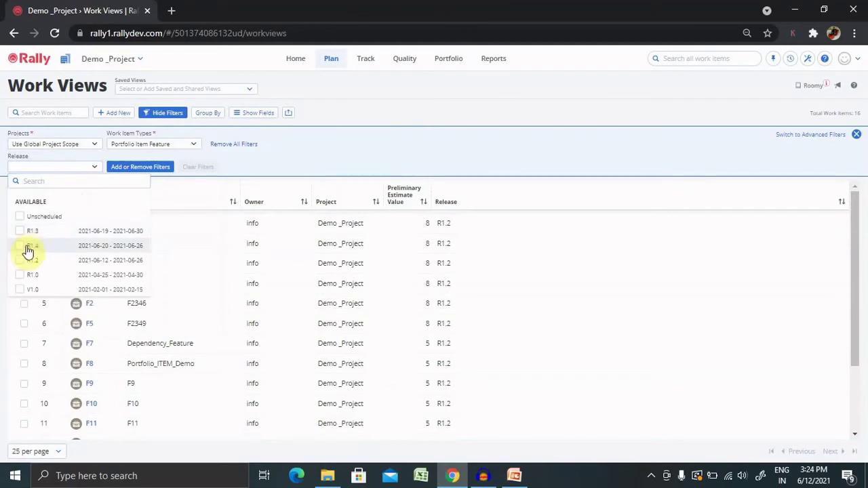
pyautogui.click(20, 265)
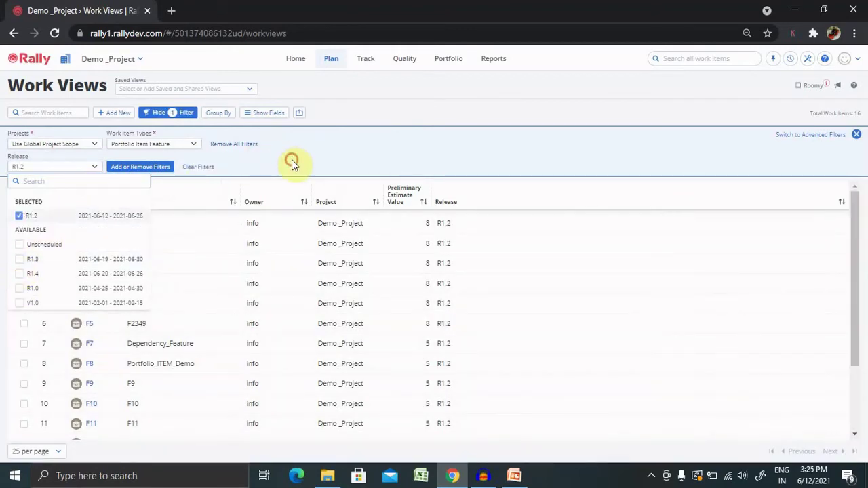
pyautogui.click(292, 162)
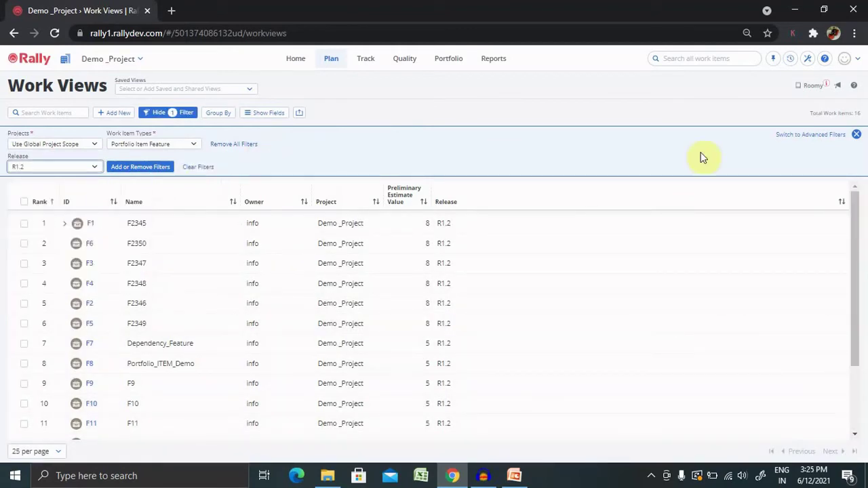
pyautogui.click(801, 139)
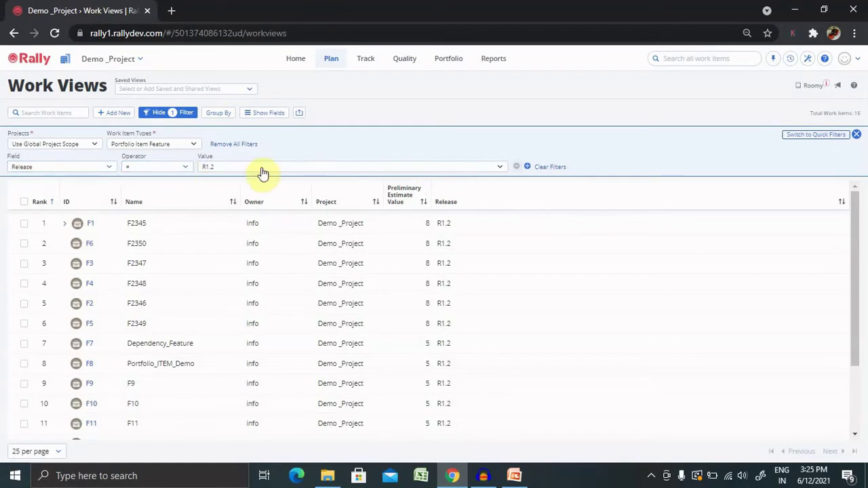
# - Add Percent Done By Story Count and By Story Plan Estimate columns, both at 0%
pyautogui.click(264, 114)
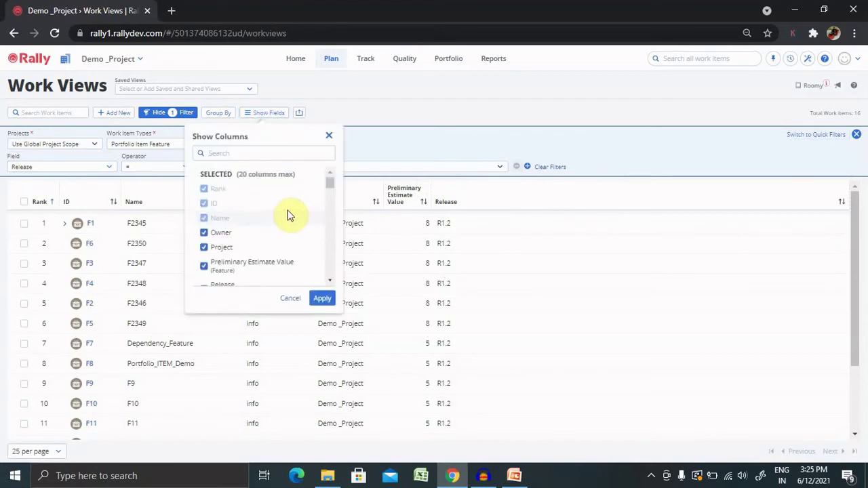
pyautogui.click(270, 156)
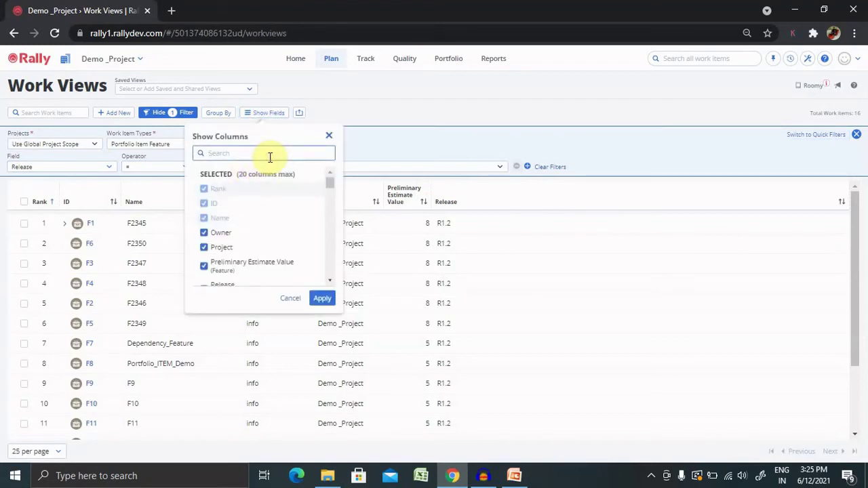
pyautogui.write('pro')
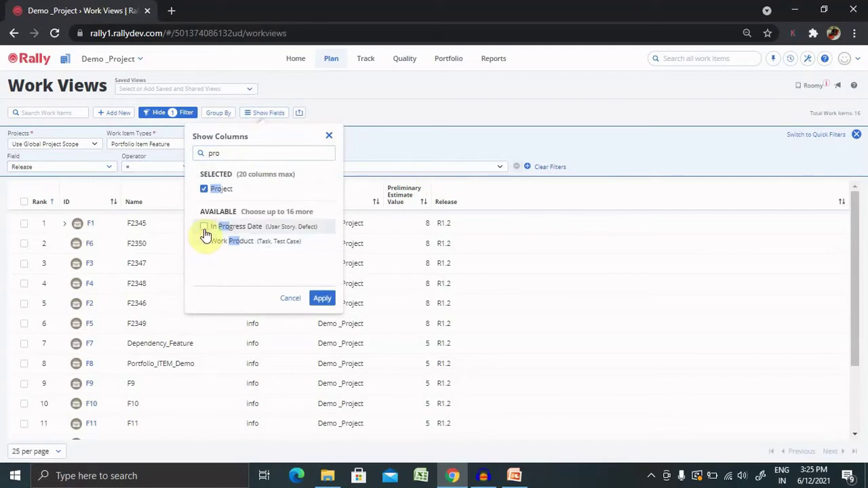
pyautogui.press('BackSpace')
pyautogui.press('BackSpace')
pyautogui.press('BackSpace')
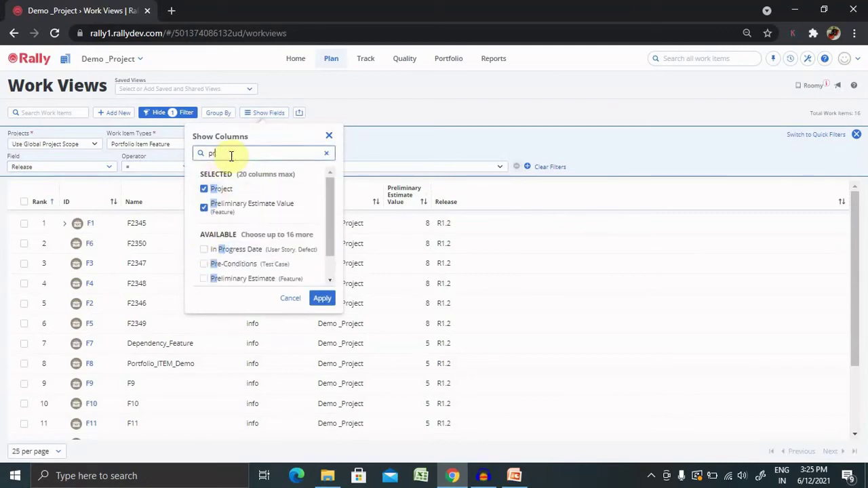
pyautogui.moveTo(327, 187); pyautogui.dragTo(333, 234)
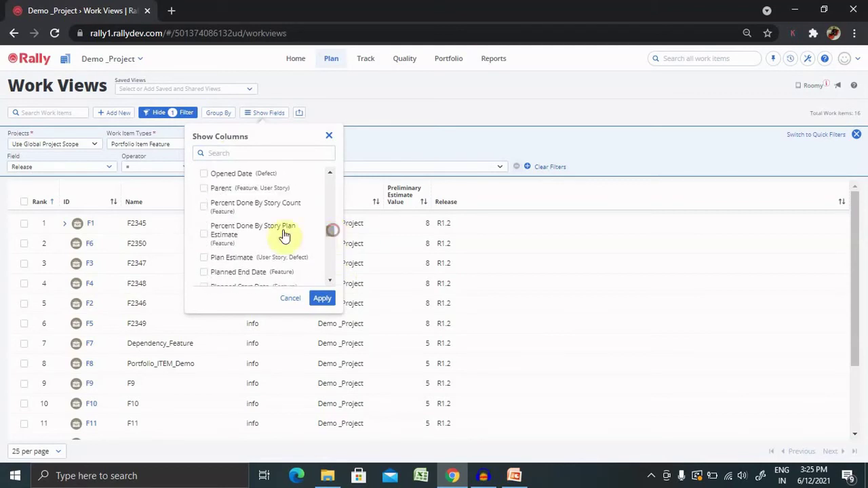
pyautogui.click(207, 206)
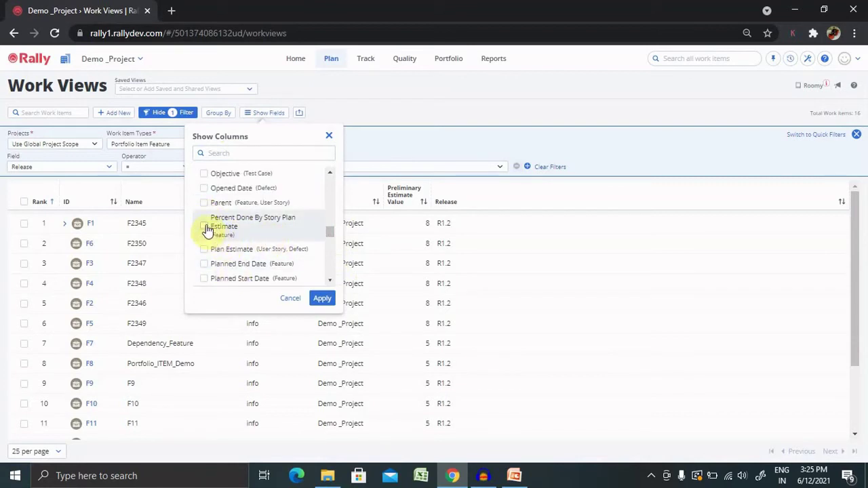
pyautogui.click(206, 227)
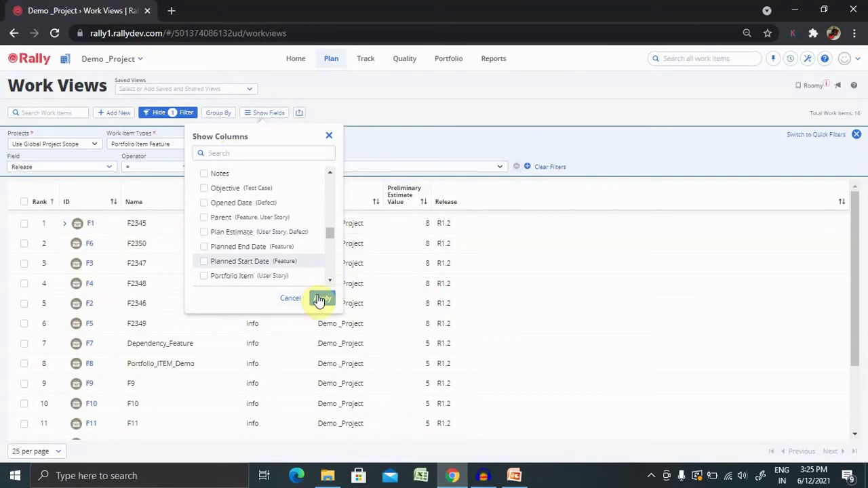
pyautogui.click(320, 300)
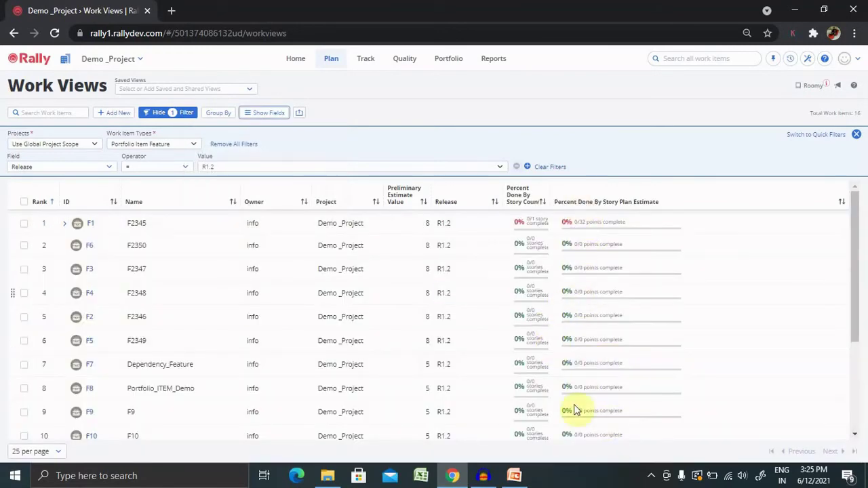
pyautogui.moveTo(861, 279); pyautogui.dragTo(853, 388)
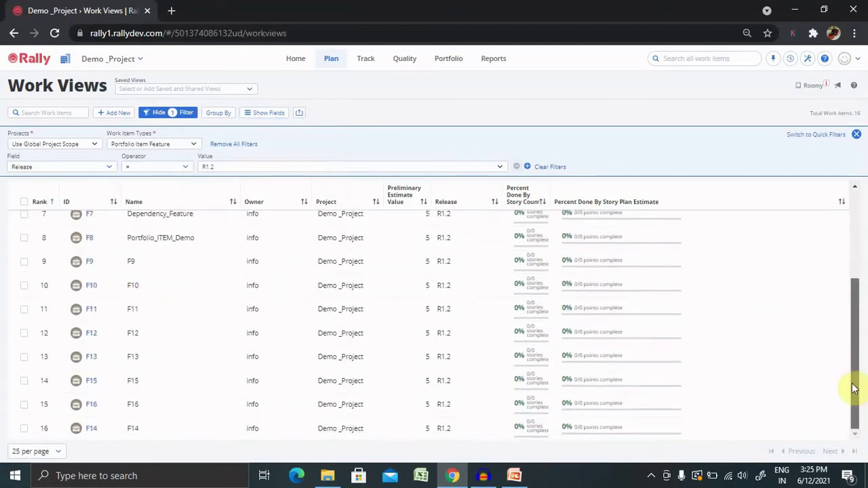
pyautogui.moveTo(855, 310); pyautogui.dragTo(865, 186)
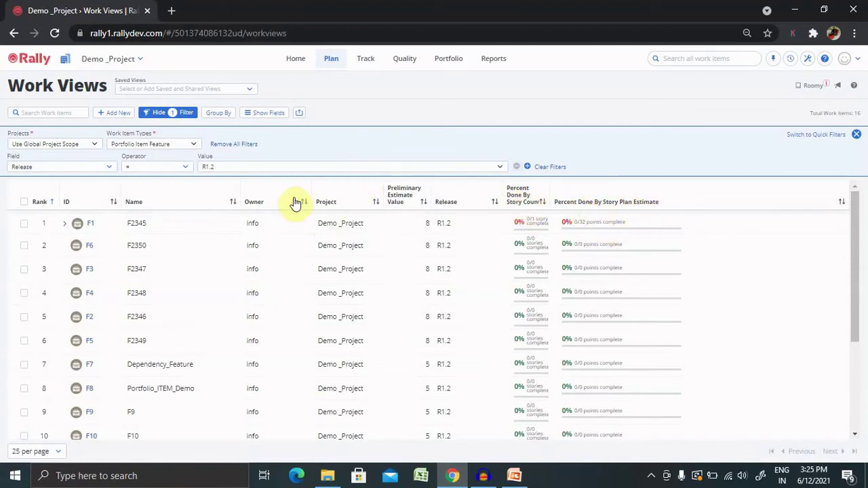
# - Save the grid as a new Not Shared view named 'My_Work_View'
pyautogui.click(251, 88)
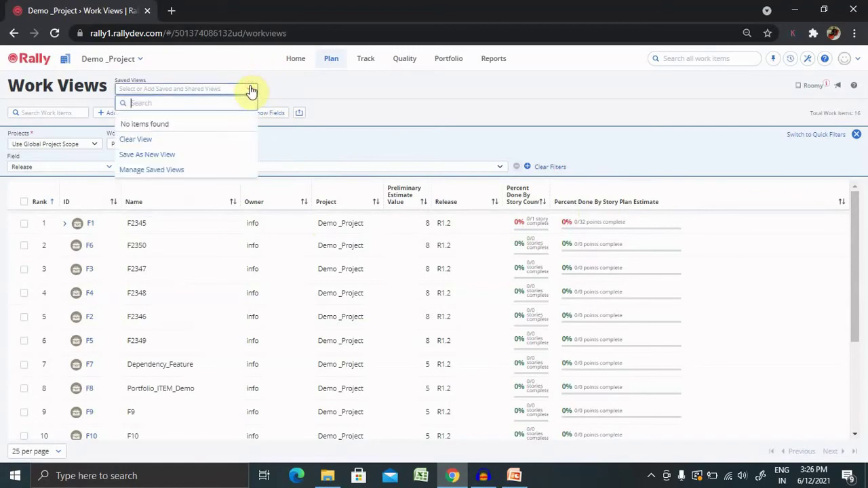
pyautogui.click(151, 161)
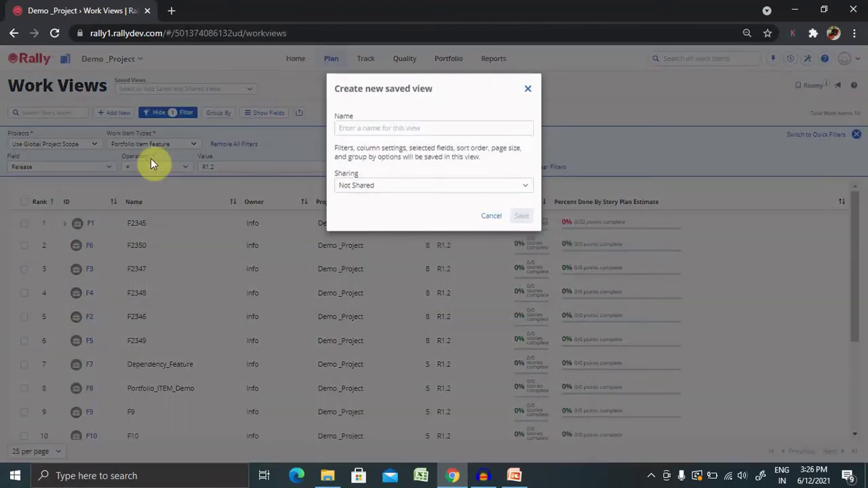
pyautogui.click(423, 128)
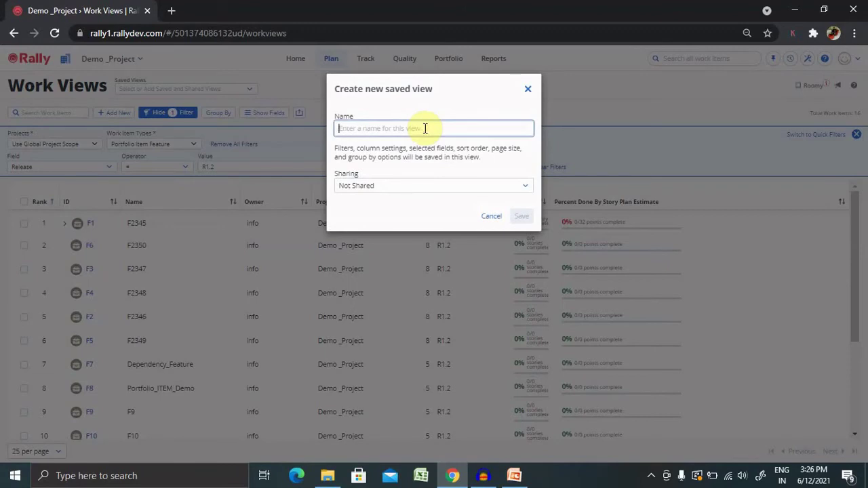
pyautogui.write('My_W')
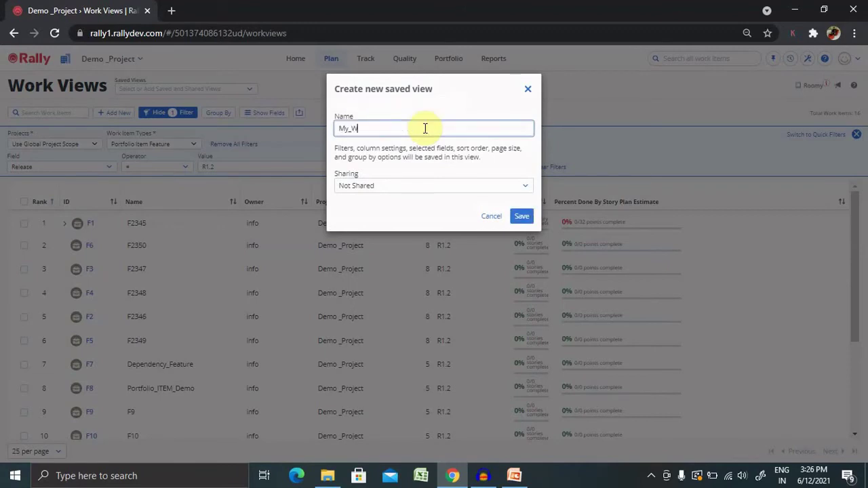
pyautogui.write('ork_View')
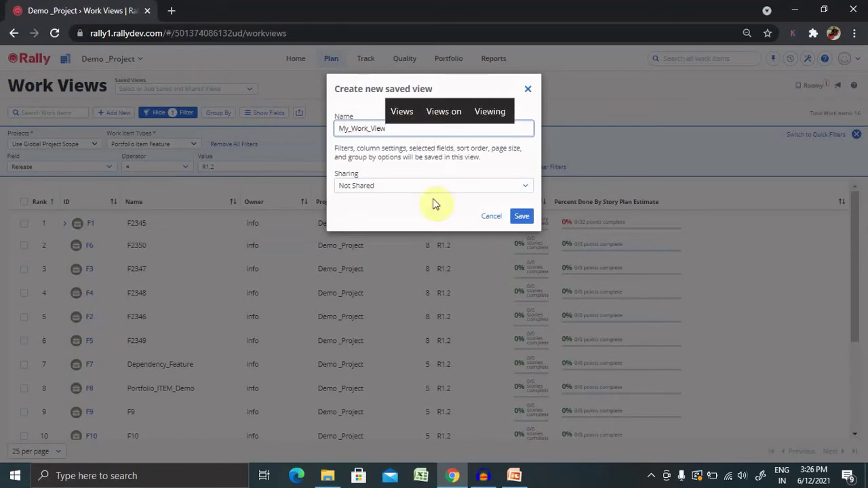
pyautogui.click(457, 189)
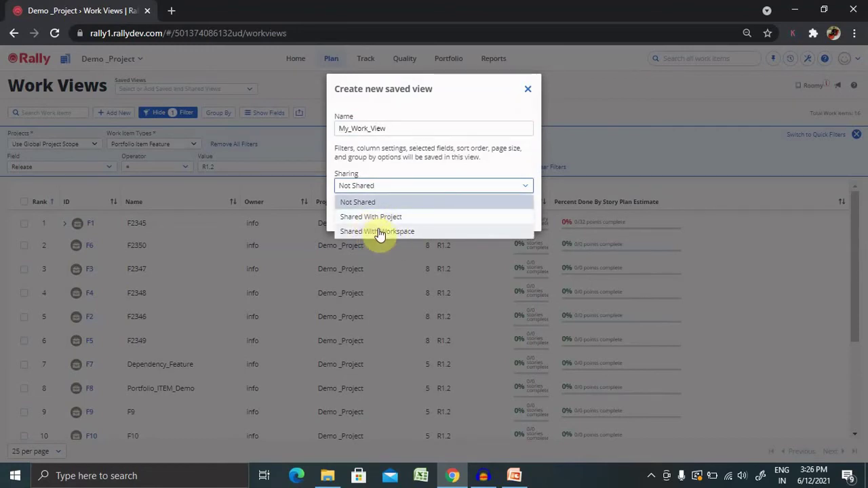
pyautogui.click(374, 202)
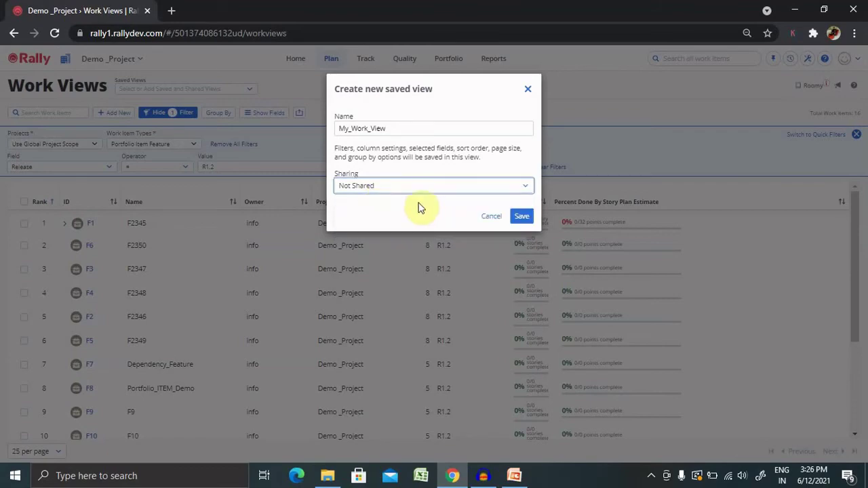
pyautogui.click(523, 217)
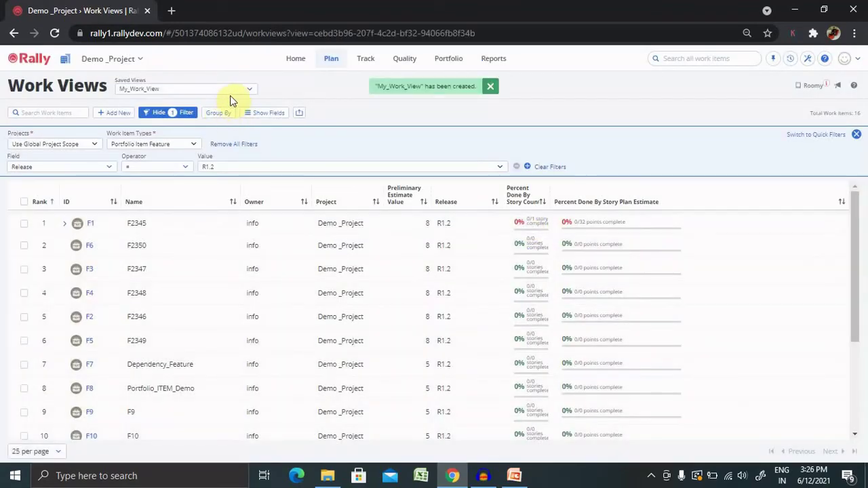
pyautogui.click(249, 92)
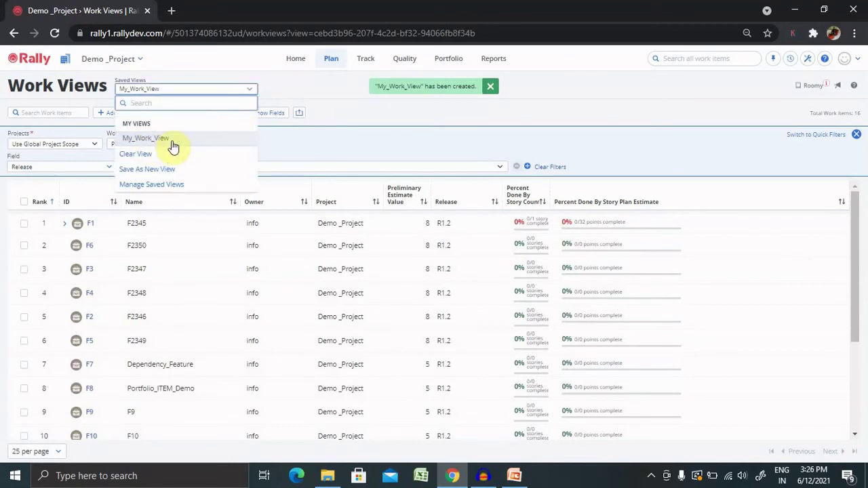
pyautogui.click(366, 141)
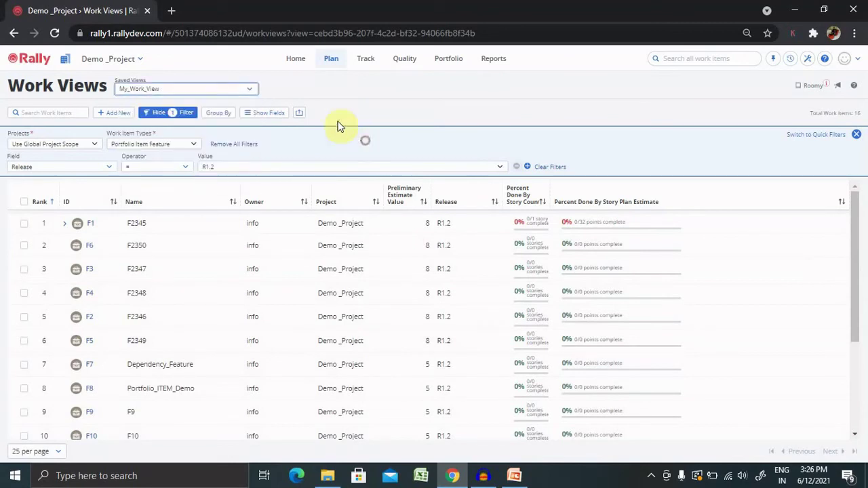
pyautogui.click(329, 63)
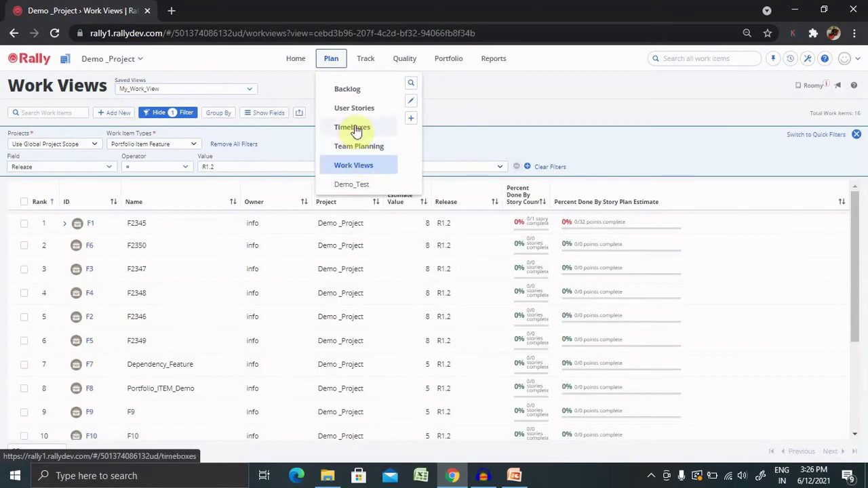
pyautogui.click(506, 126)
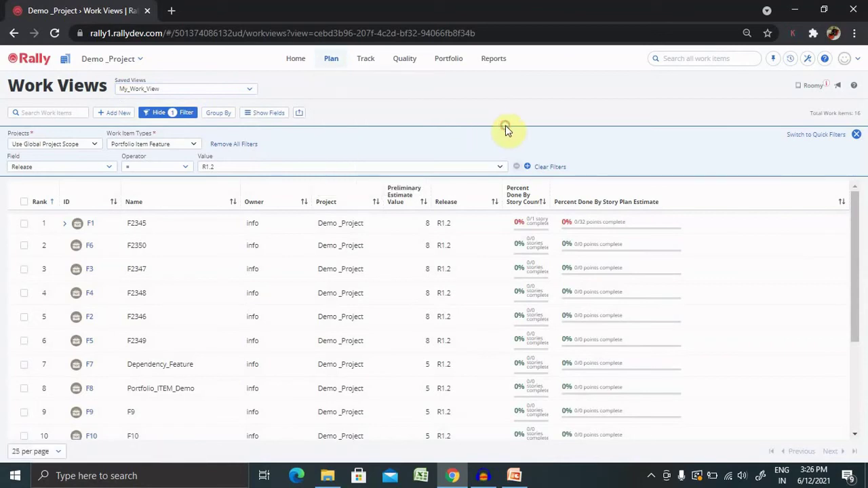
pyautogui.click(335, 65)
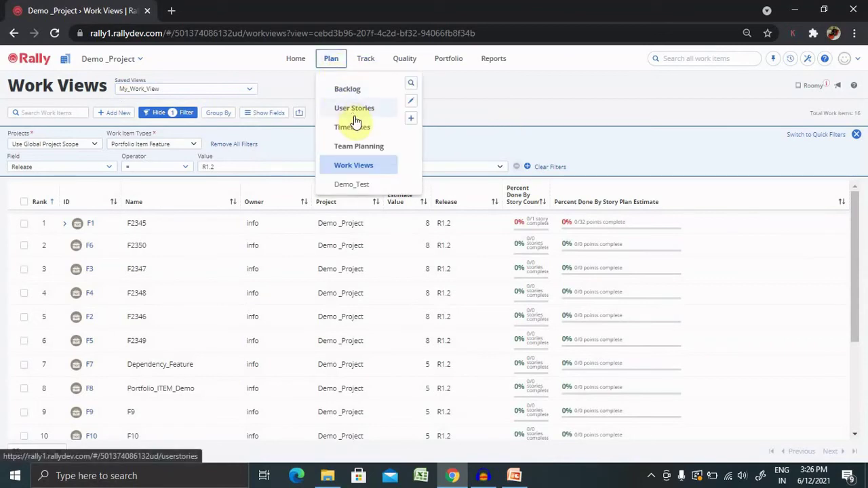
pyautogui.click(564, 143)
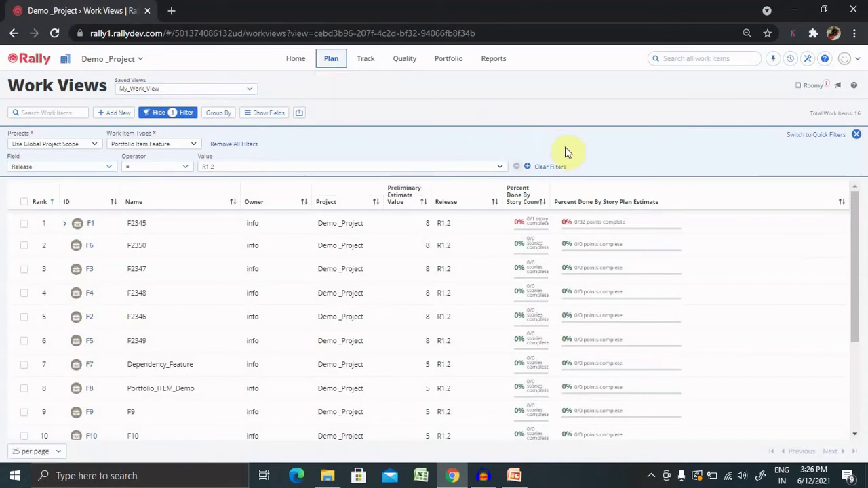
pyautogui.click(566, 151)
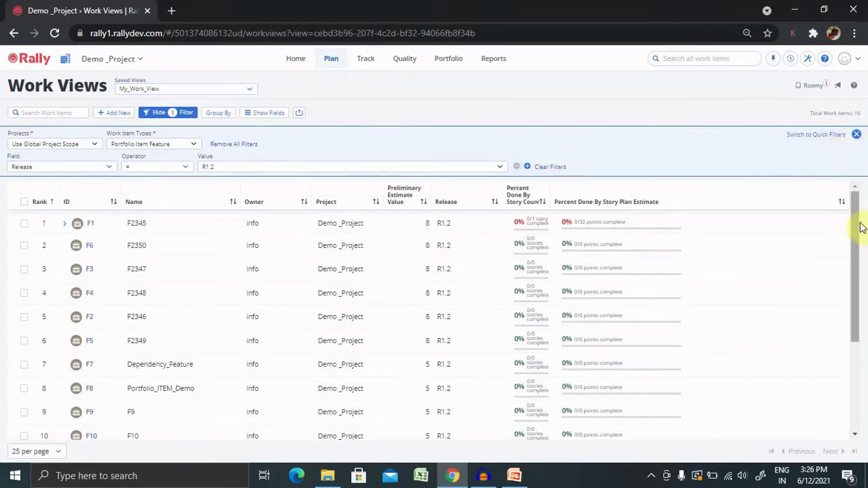
pyautogui.moveTo(857, 223); pyautogui.dragTo(865, 180)
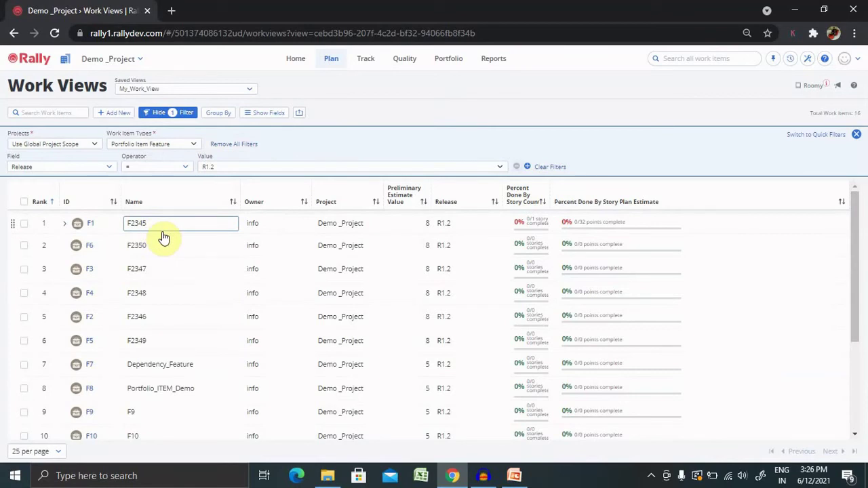
# - Expand feature F1 to show child story US14 and briefly view its details
pyautogui.click(300, 115)
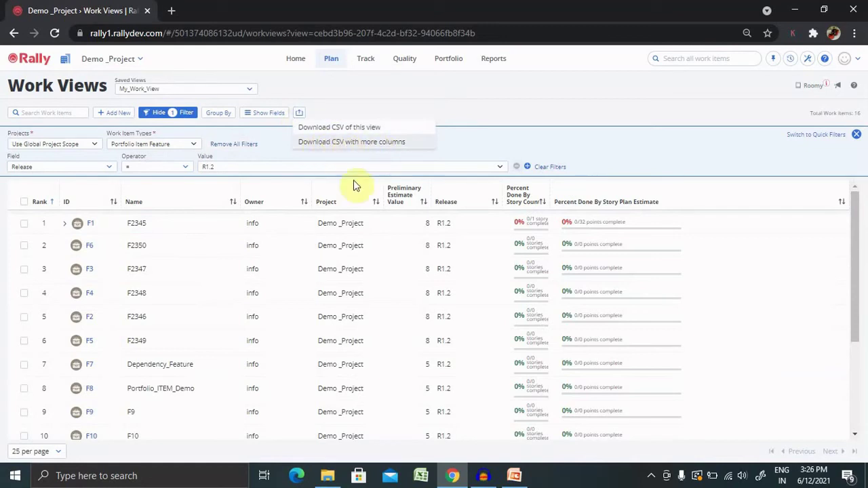
pyautogui.click(66, 228)
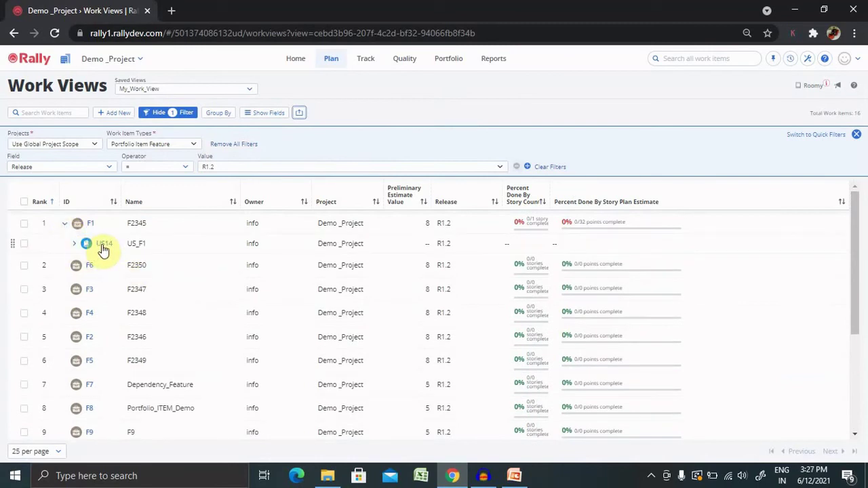
pyautogui.click(103, 244)
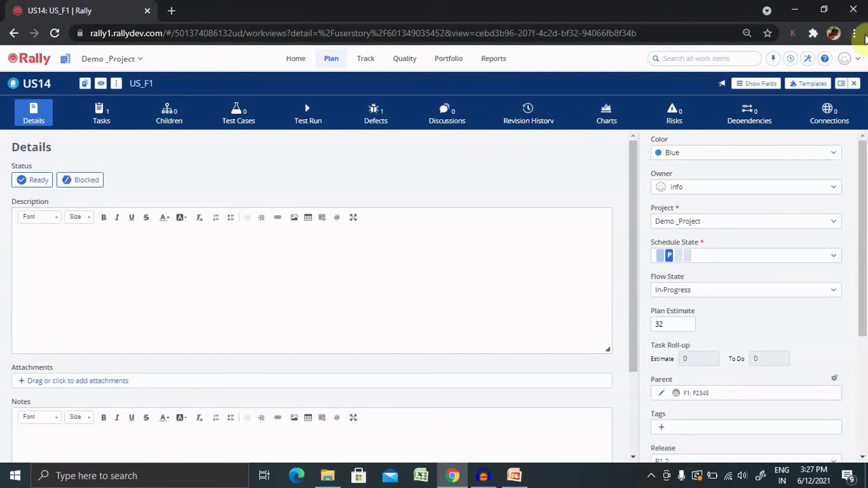
pyautogui.click(854, 84)
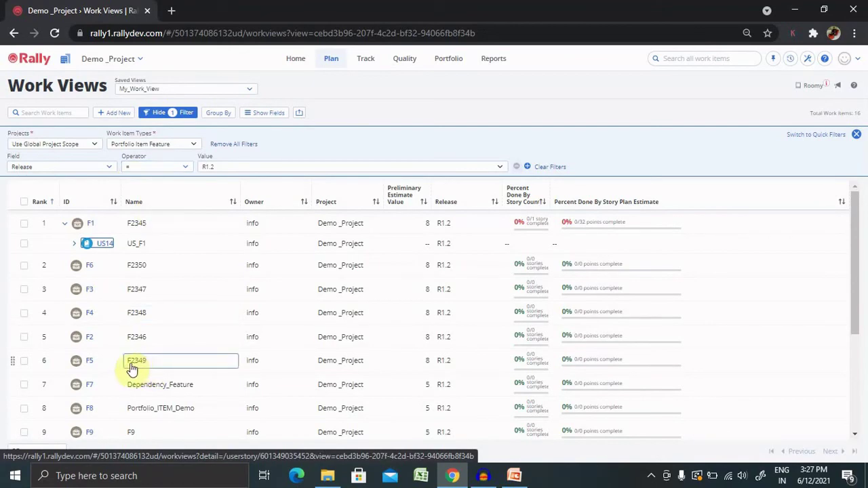
pyautogui.moveTo(856, 251); pyautogui.dragTo(865, 166)
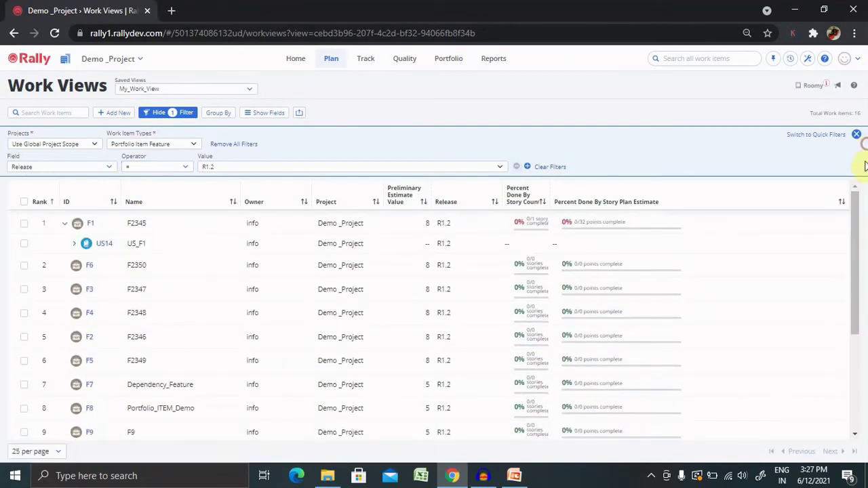
# - Group the grid by Owner, leaving Show Empty Groups off
pyautogui.click(212, 119)
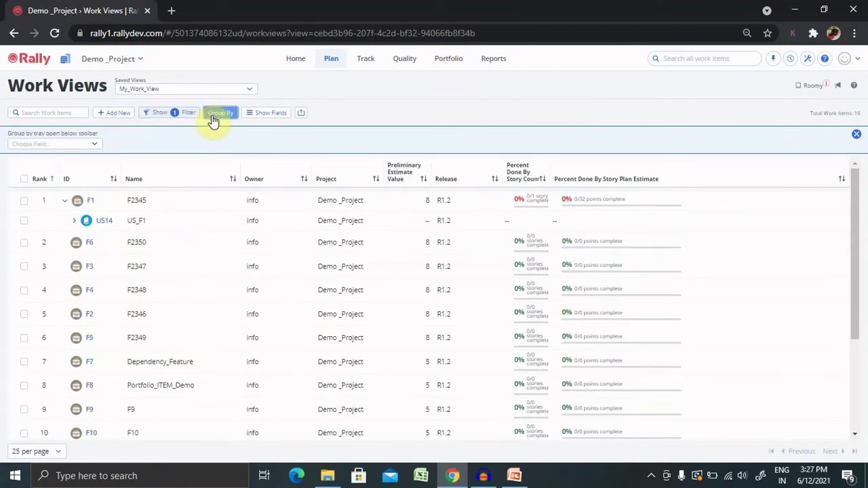
pyautogui.click(79, 148)
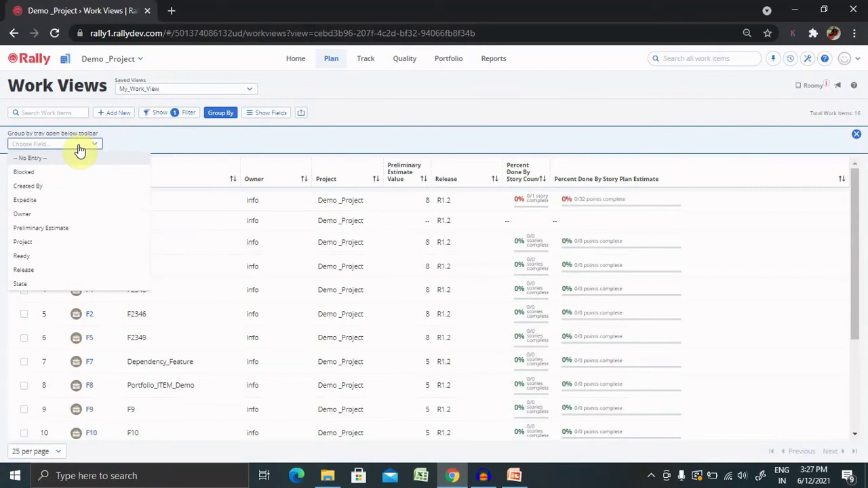
pyautogui.click(52, 216)
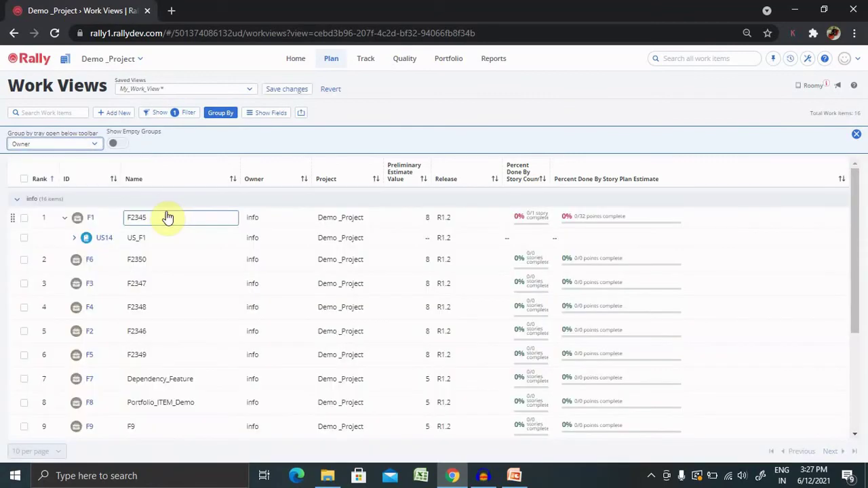
pyautogui.click(117, 144)
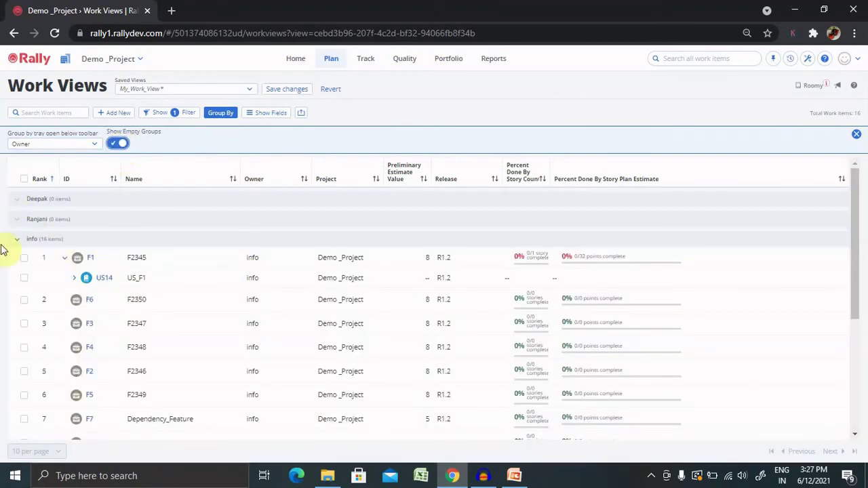
pyautogui.click(117, 144)
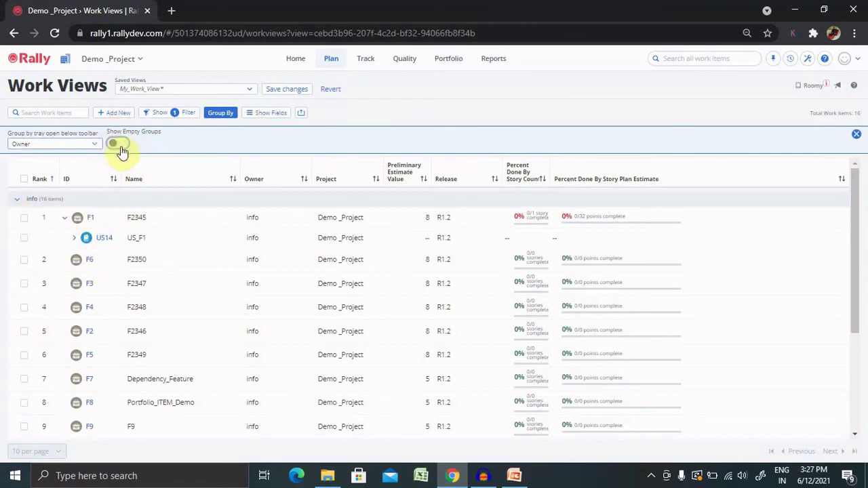
# - Regroup the features by Ready, then revert My_Work_View to its saved ungrouped layout
pyautogui.click(76, 146)
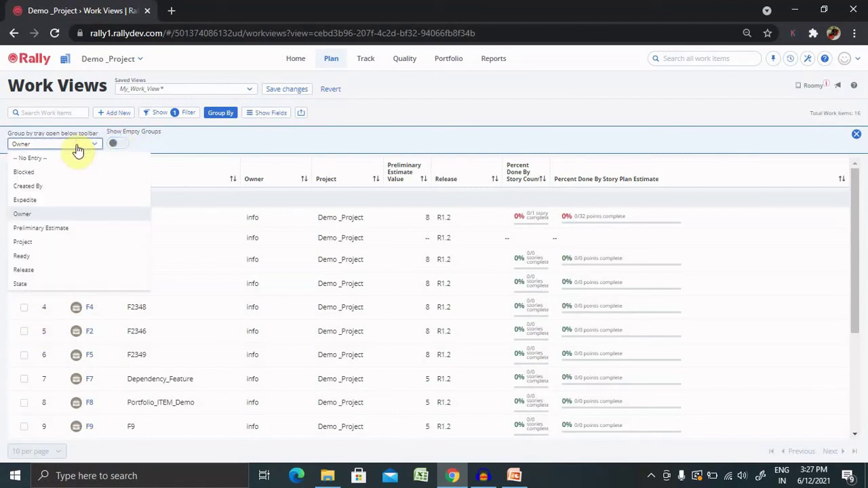
pyautogui.click(40, 258)
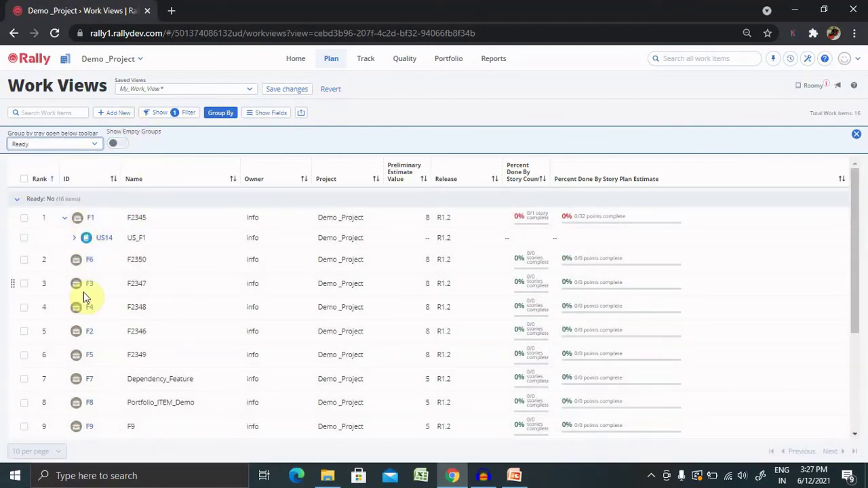
pyautogui.moveTo(859, 224); pyautogui.dragTo(867, 195)
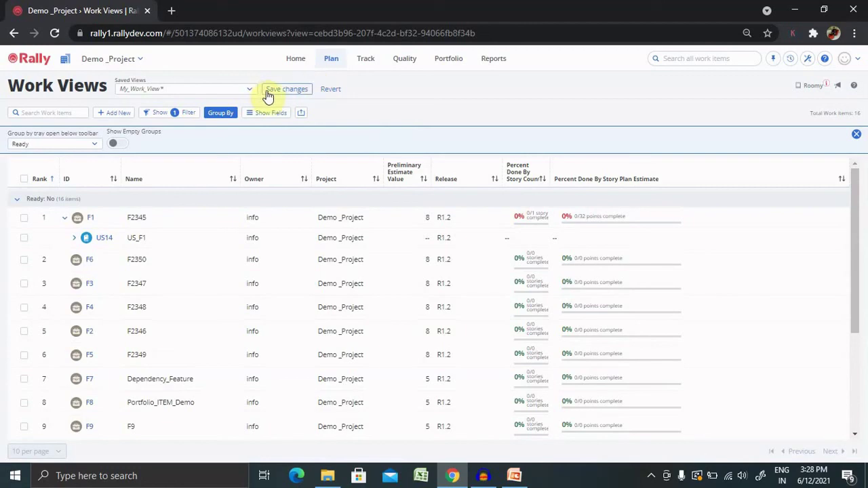
pyautogui.click(322, 92)
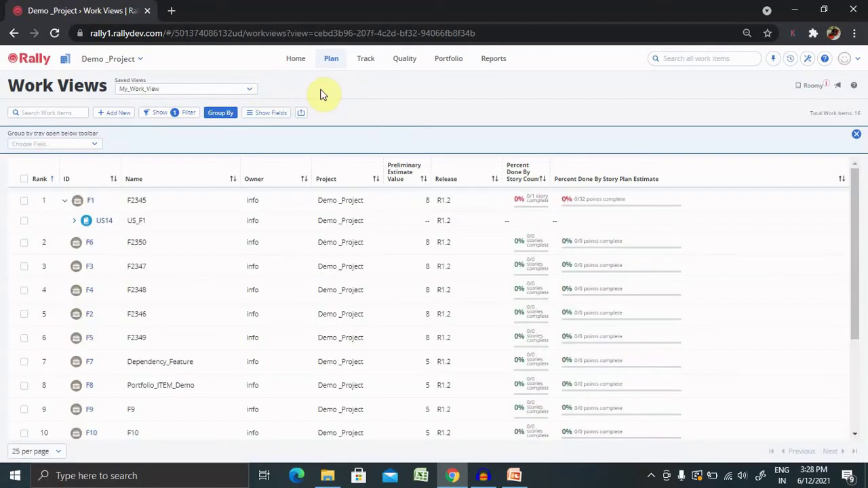